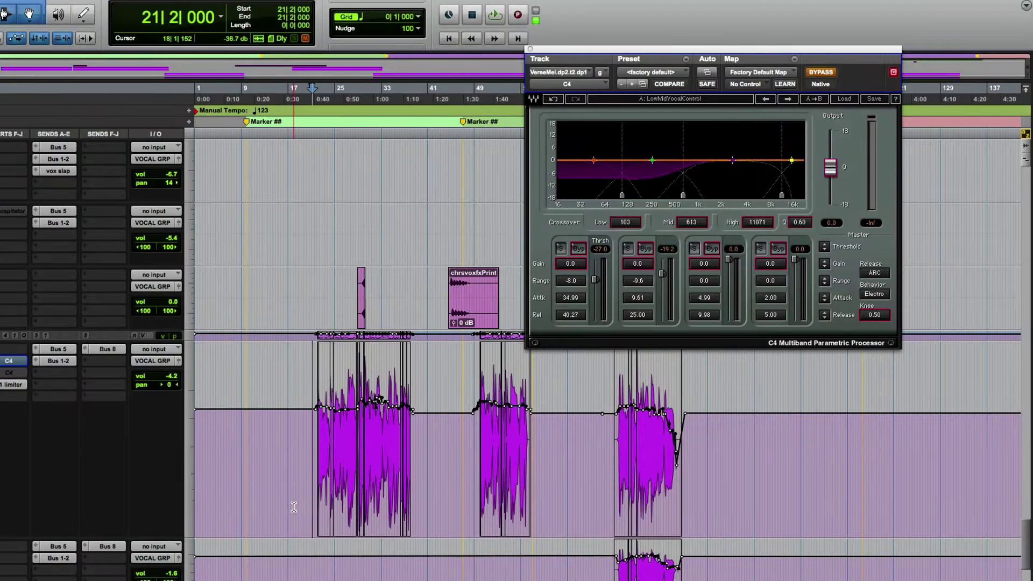
Play the lead vocal from bar 21 with the C4 bypassed to hear its unprocessed sound
key(space)
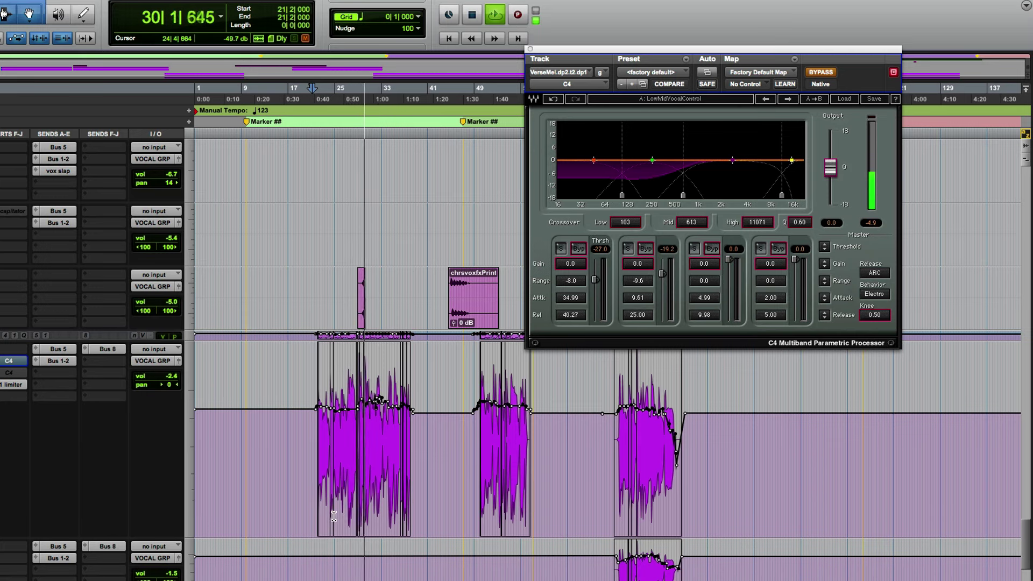
key(space)
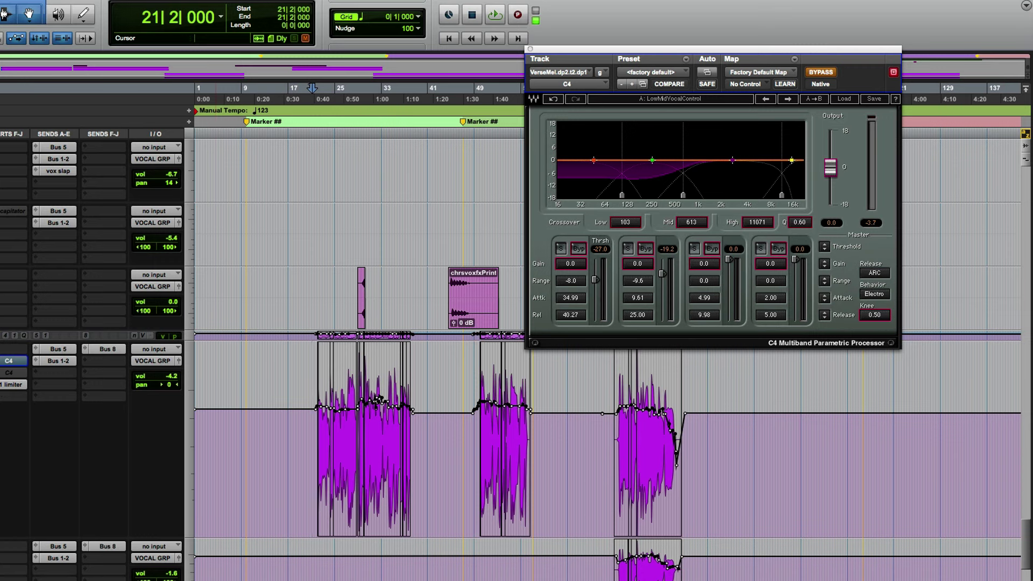
click(11, 361)
click(10, 363)
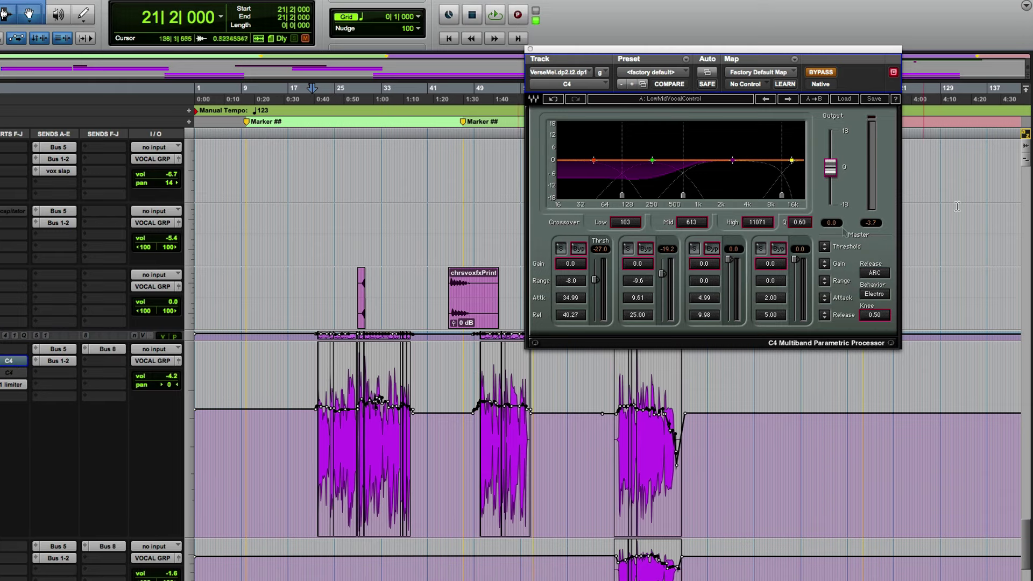
Load the LowMidVocalControl user preset in the C4 and take the plug-in out of bypass on the lead vocal
click(874, 100)
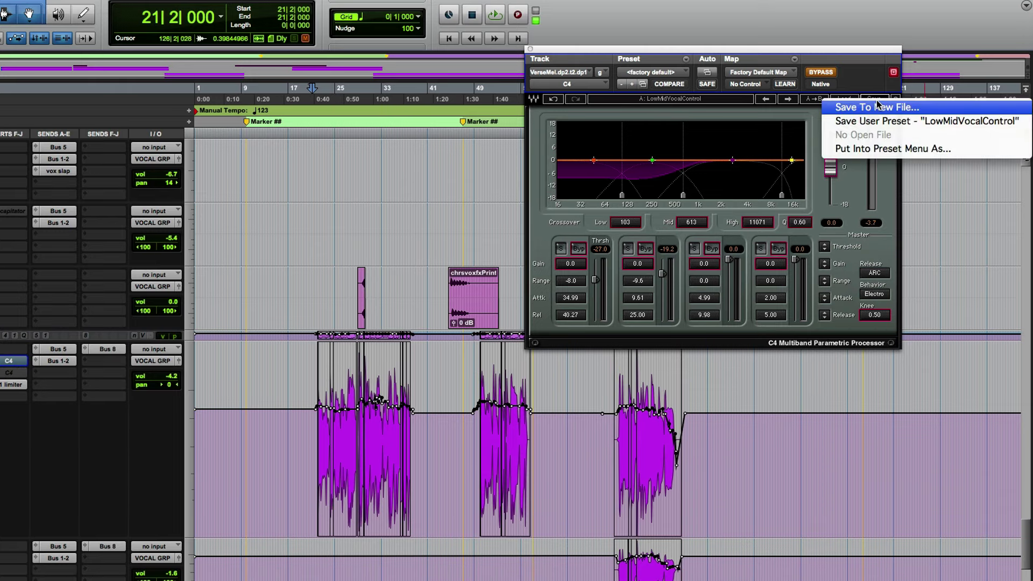
click(813, 129)
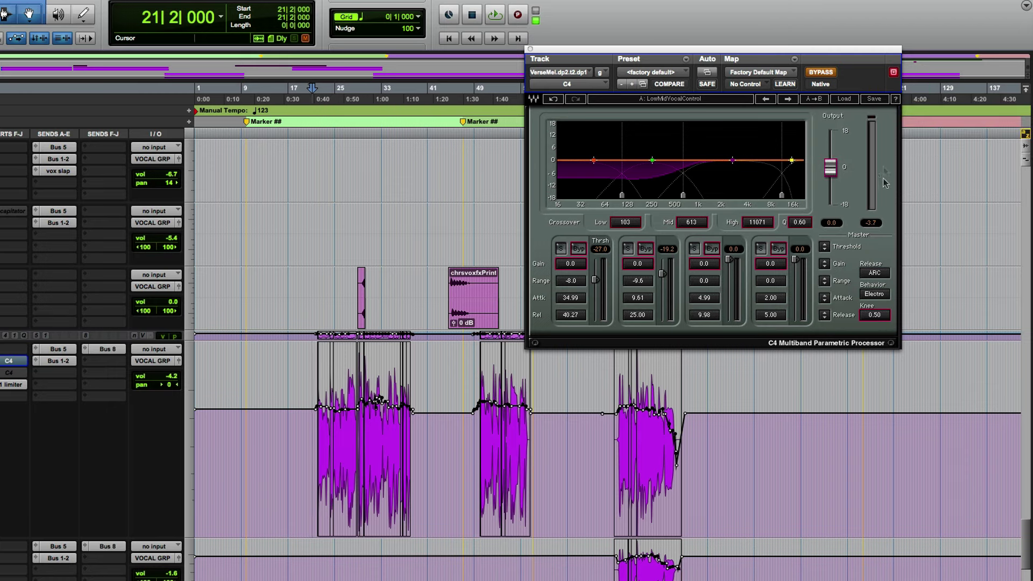
click(846, 102)
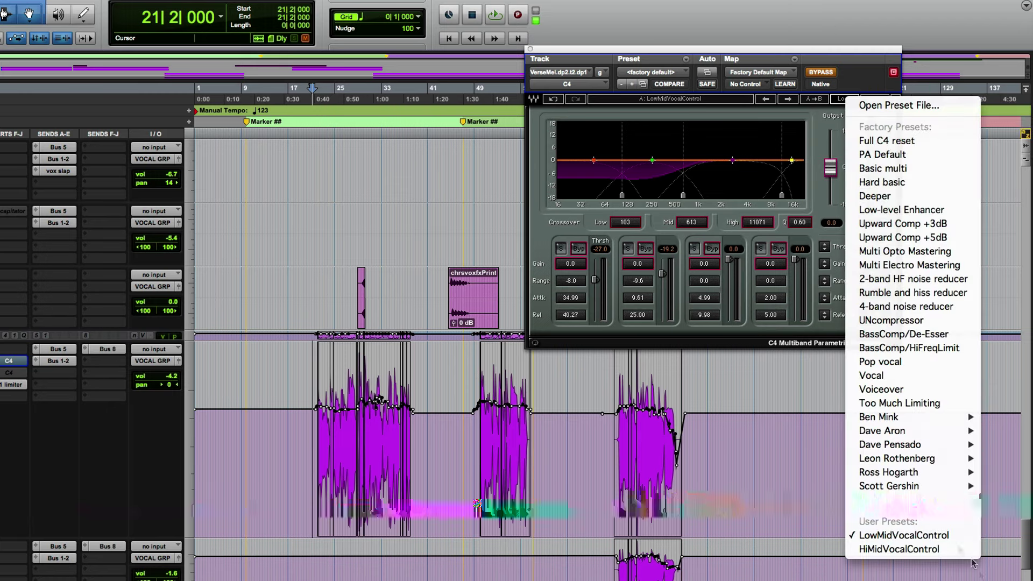
click(945, 536)
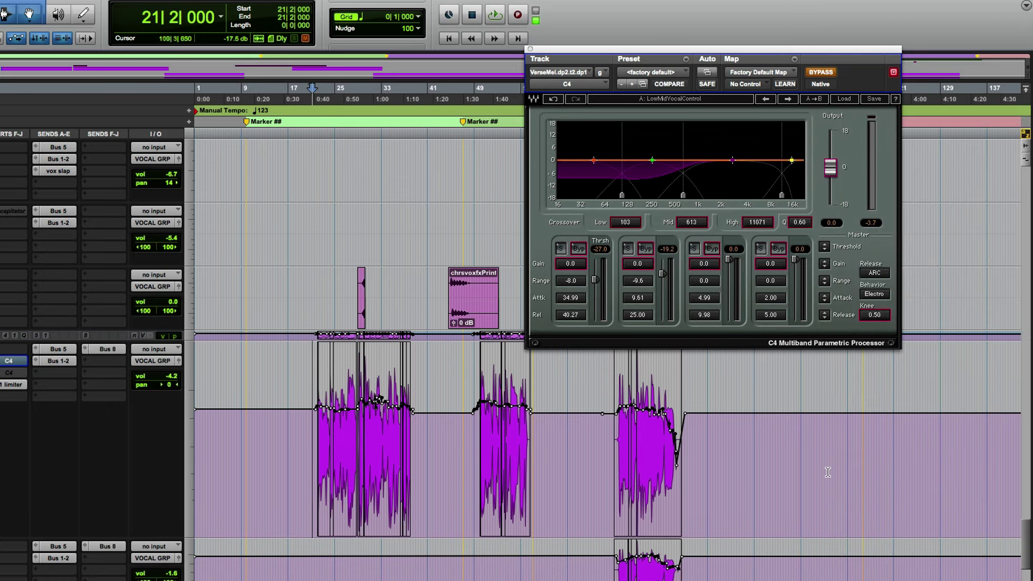
super+click(8, 361)
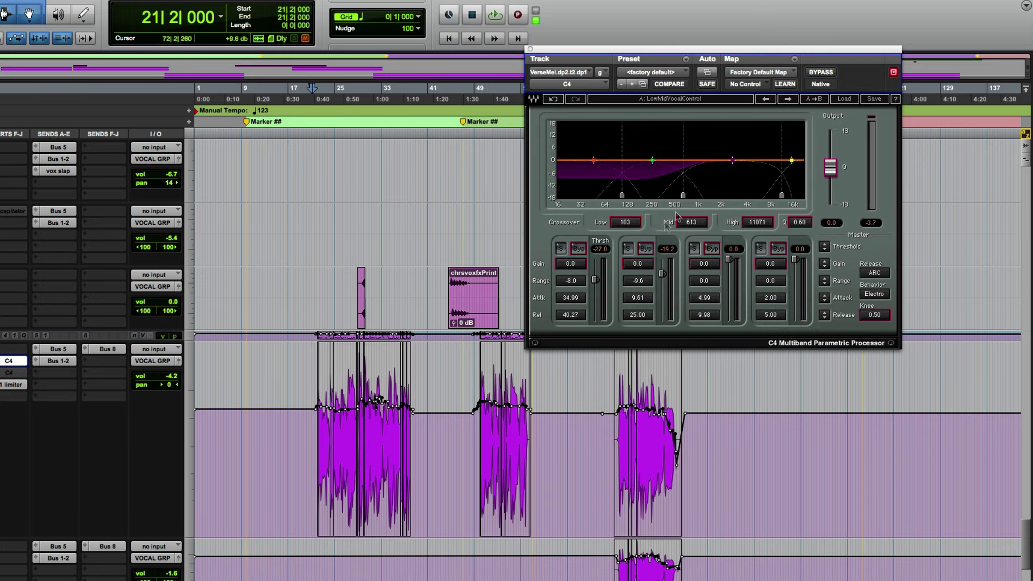
Solo the C4's second band, listen to the vocal from bar 21 through it, and release the solo
click(627, 248)
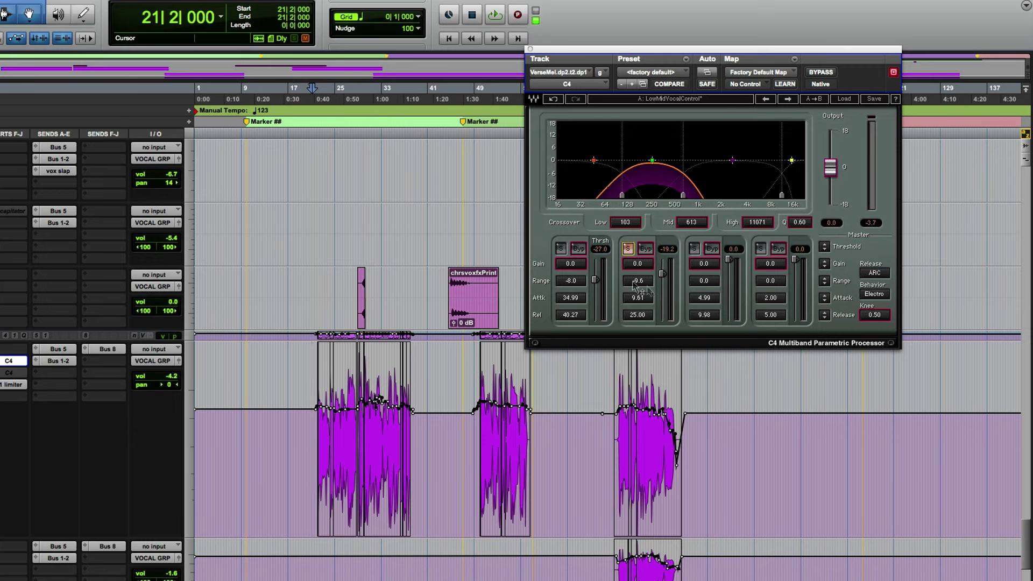
key(space)
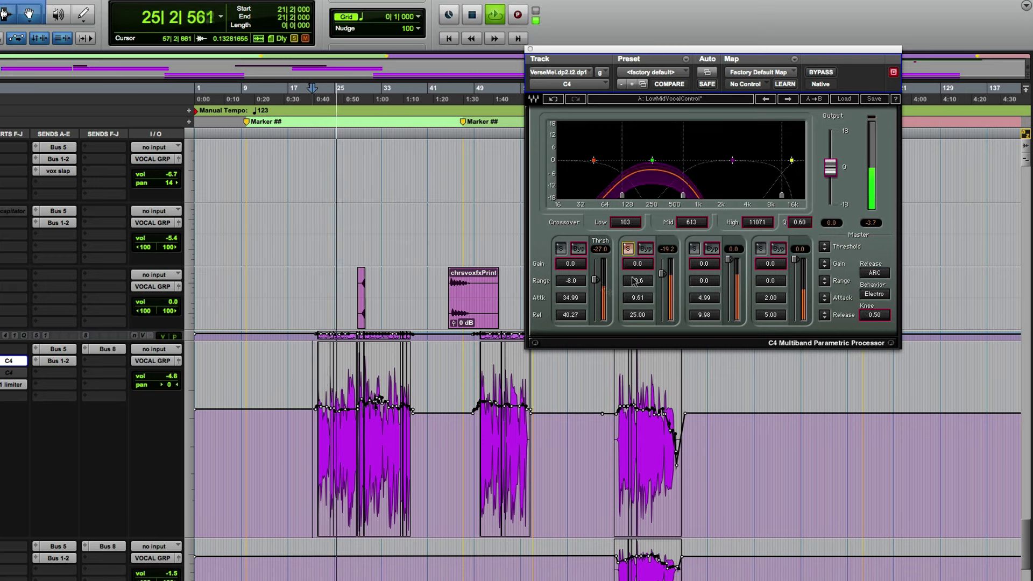
key(space)
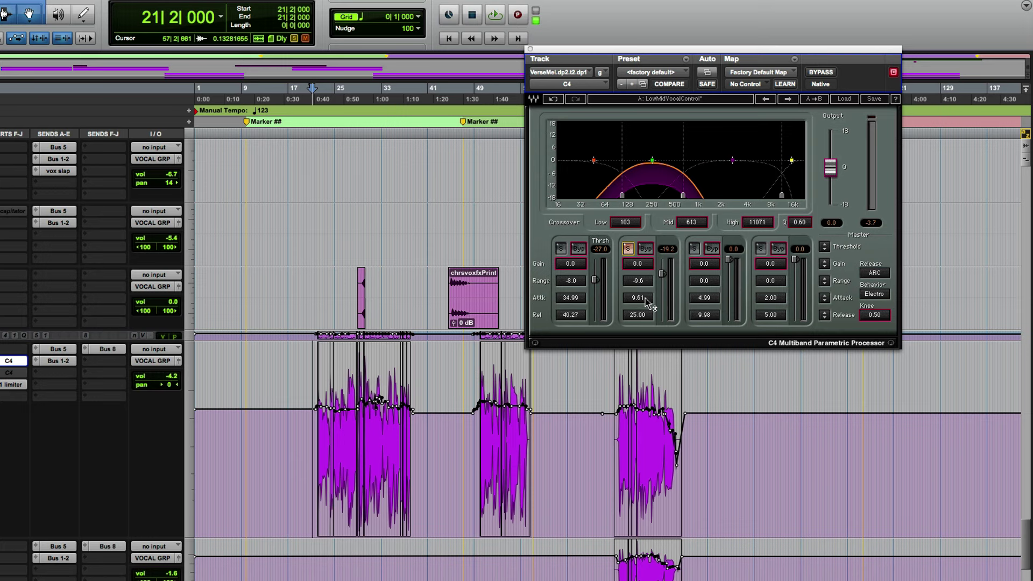
click(627, 250)
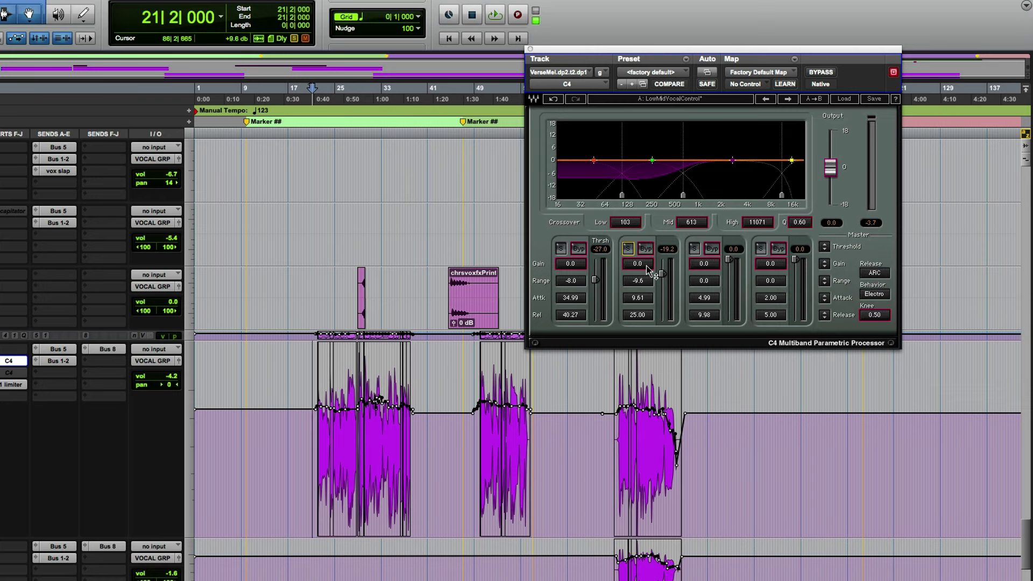
Play the verse vocal from bar 22 with the C4 active and all bands audible
key(space)
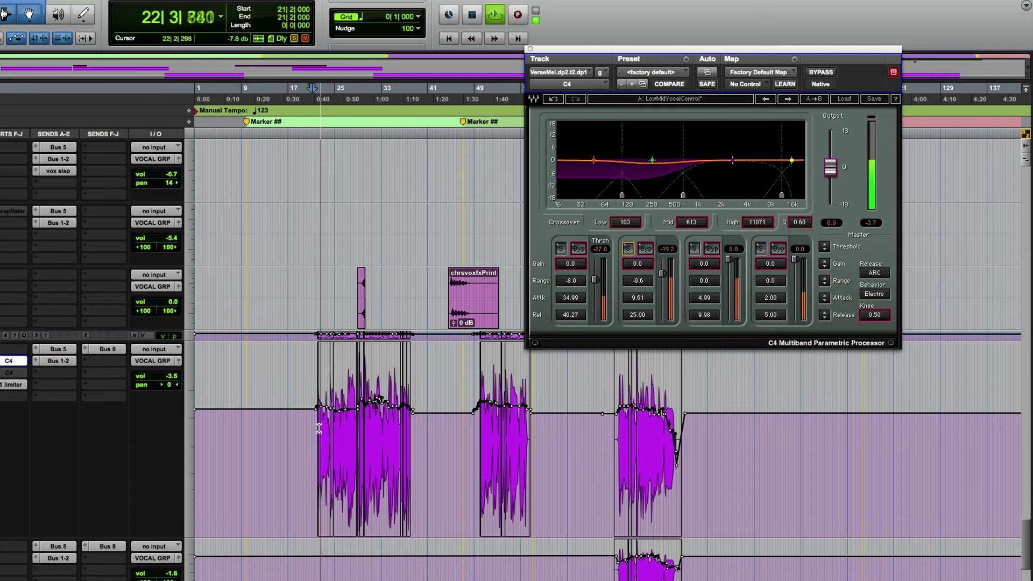
key(super+bracketright)
key(super+bracketright)
key(super+bracketright)
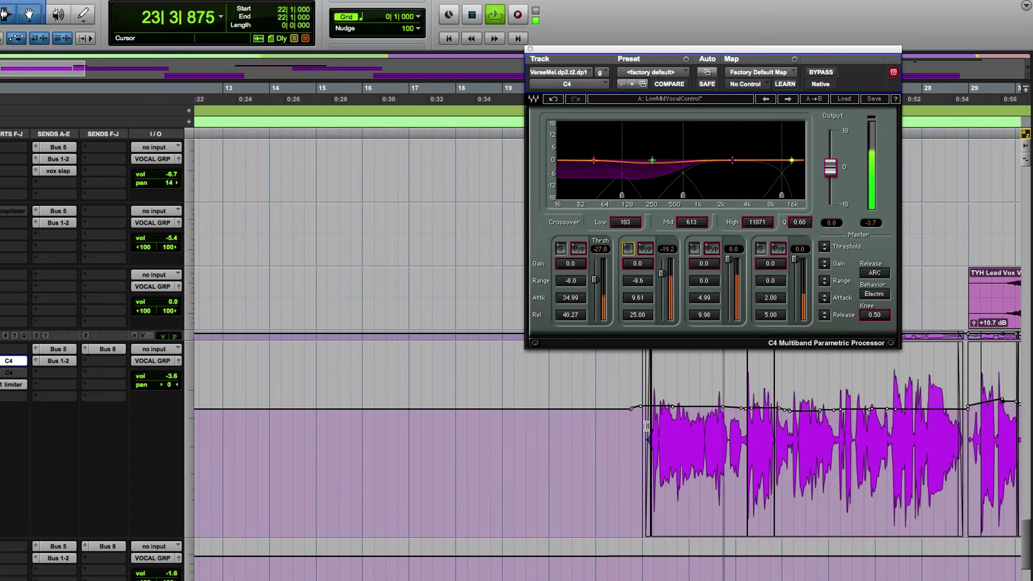
scroll(646, 426, right, 5)
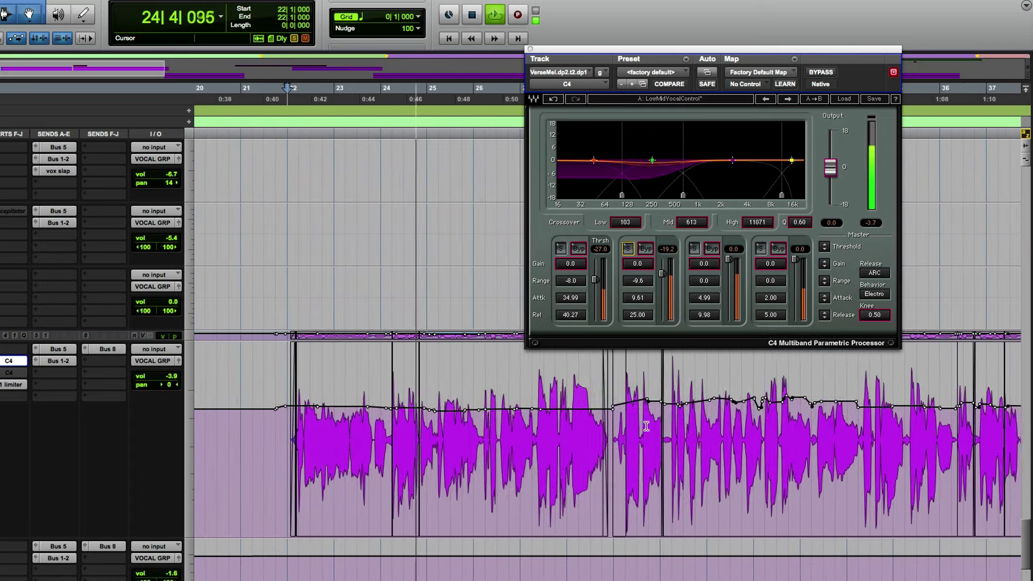
key(space)
Bypass the C4, play the verse from bar 22 for comparison, and re-enable the plug-in
click(827, 76)
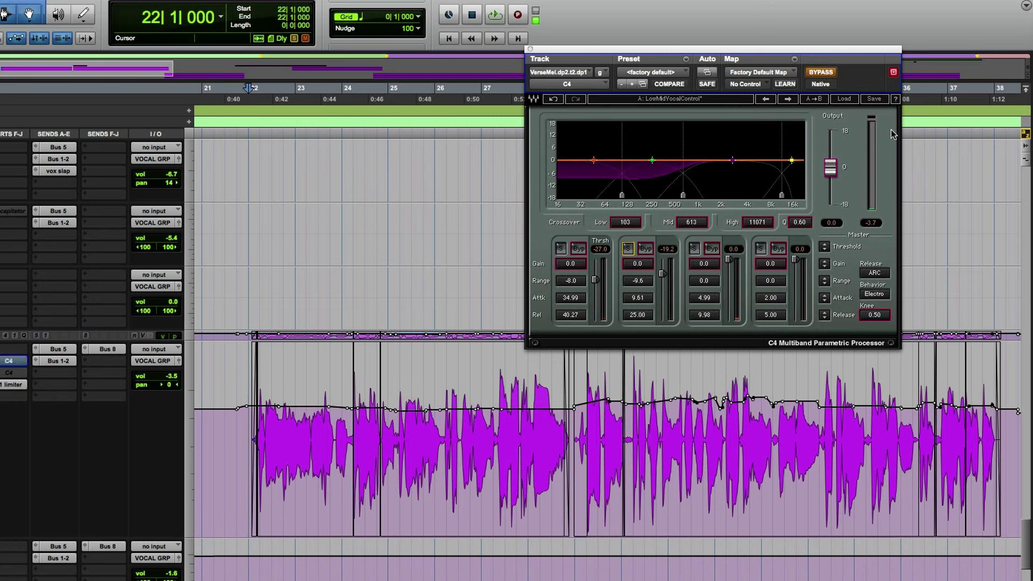
key(space)
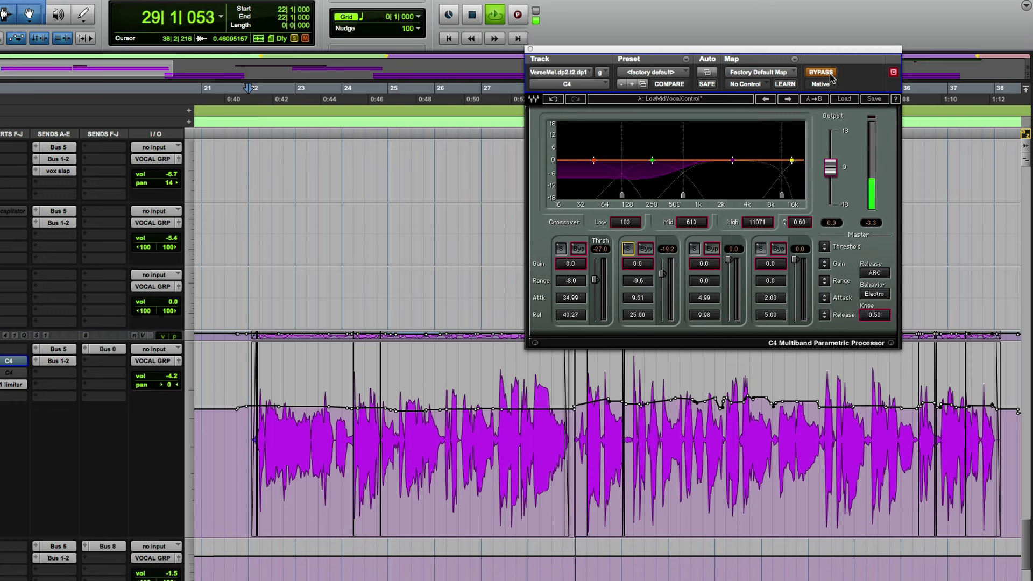
key(space)
click(11, 361)
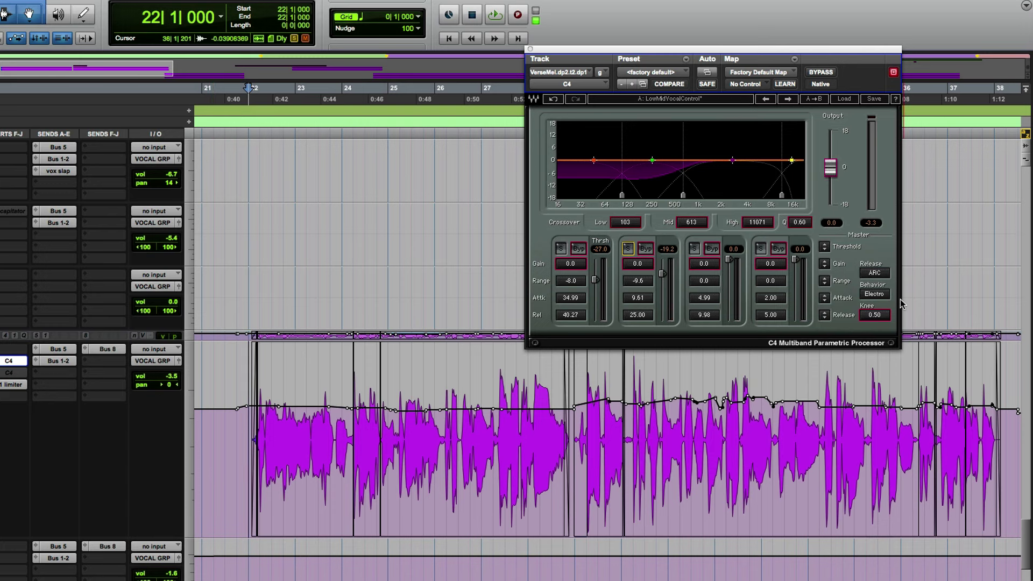
Set the C4's second band to an attack of 7.39 and a release of 20.89, checking against playback of the verse
click(646, 298)
drag(646, 298, 646, 301)
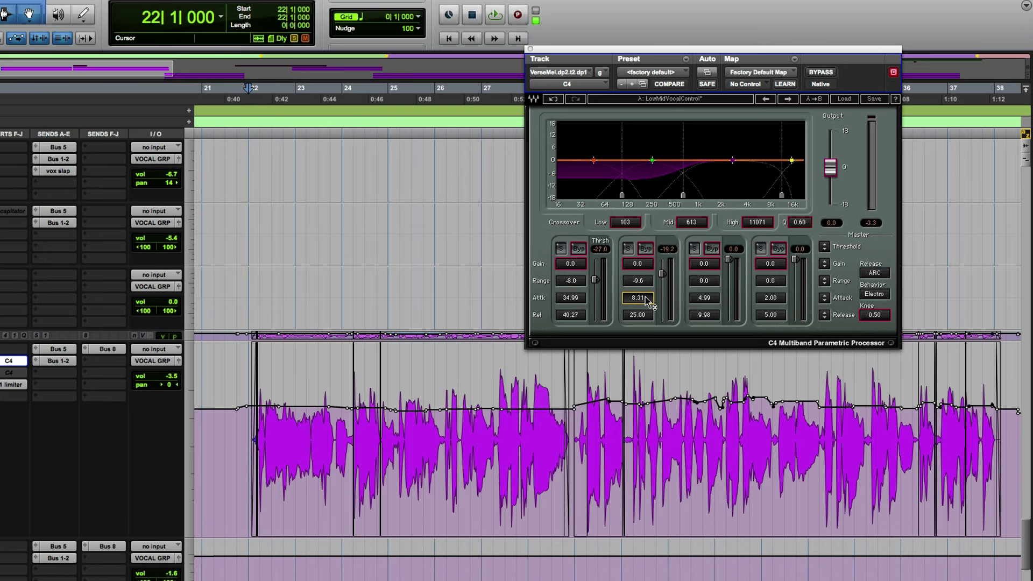
drag(647, 302, 648, 299)
drag(645, 318, 645, 305)
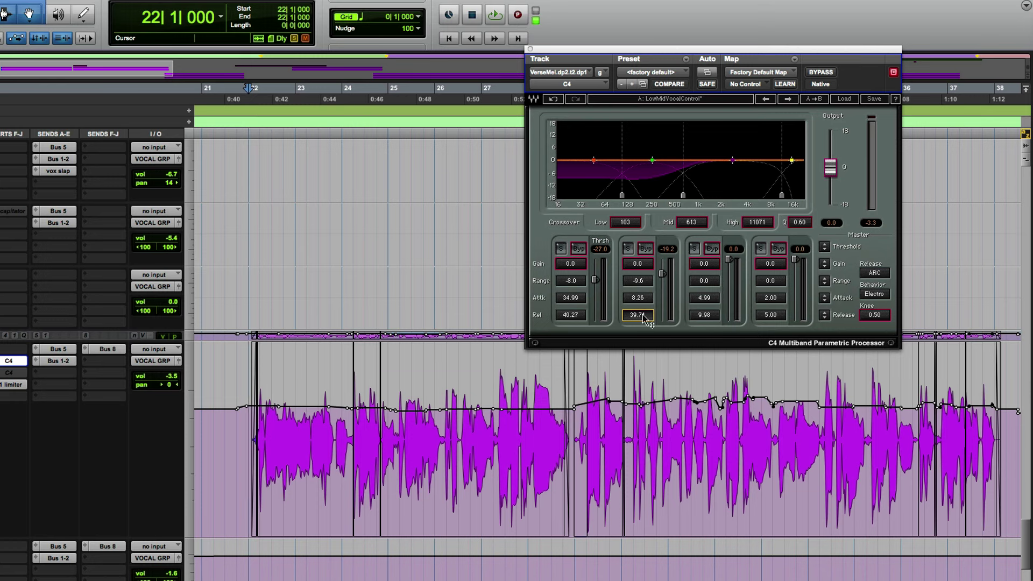
key(space)
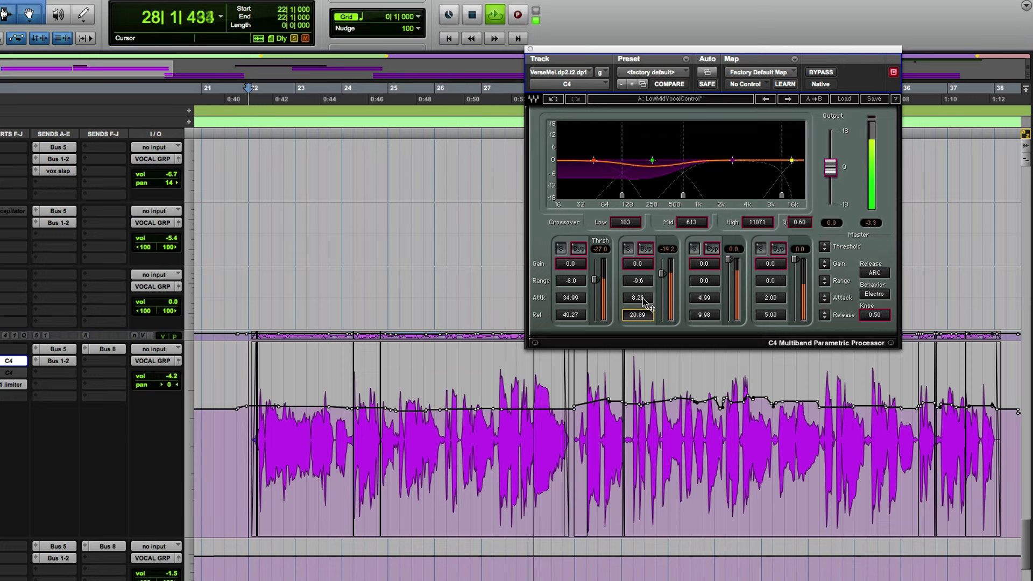
drag(643, 297, 643, 307)
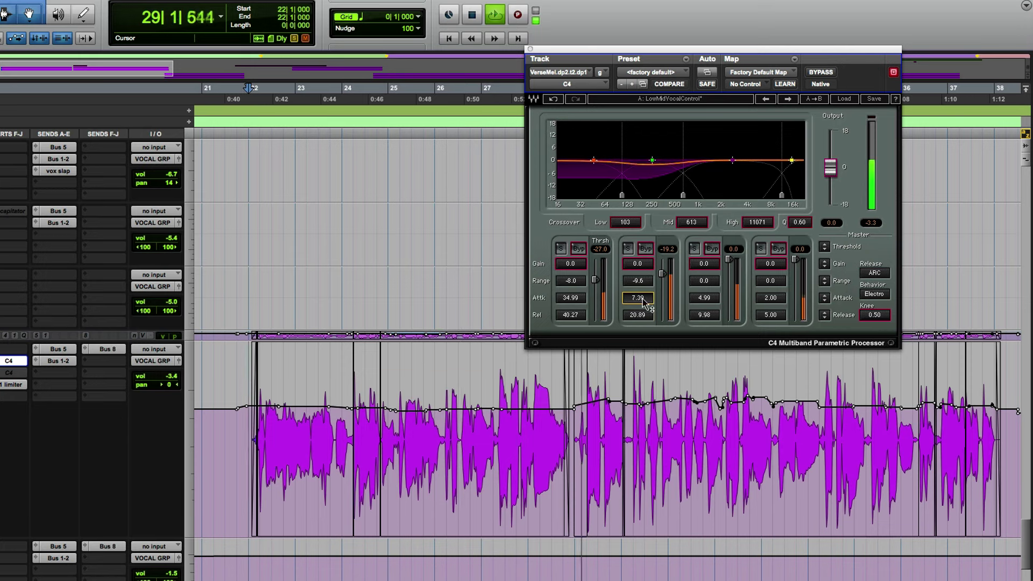
key(space)
Lower the first band's threshold to -41.4 and set its attack to 26.54 during playback
drag(595, 280, 595, 282)
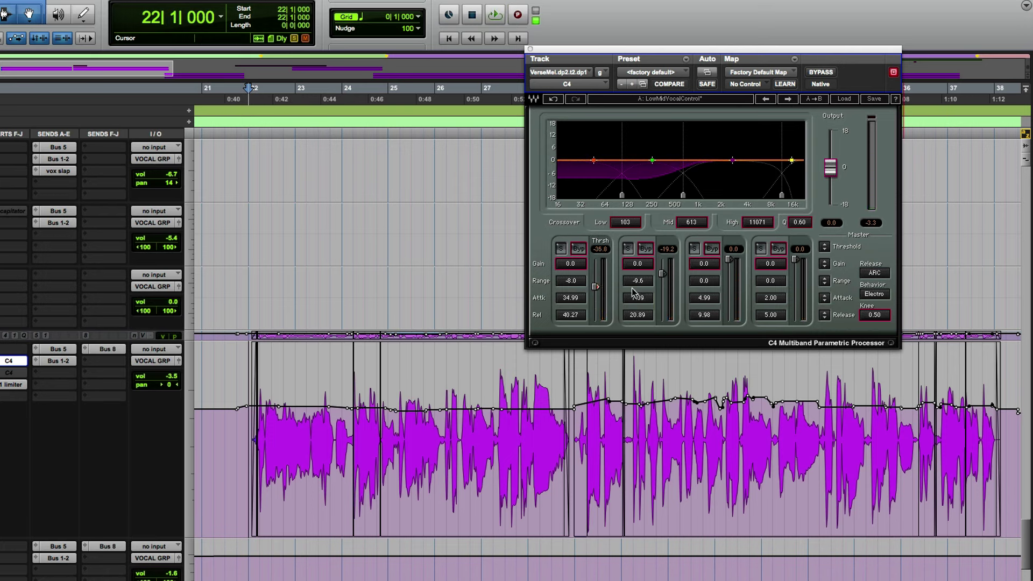
key(space)
drag(595, 289, 596, 291)
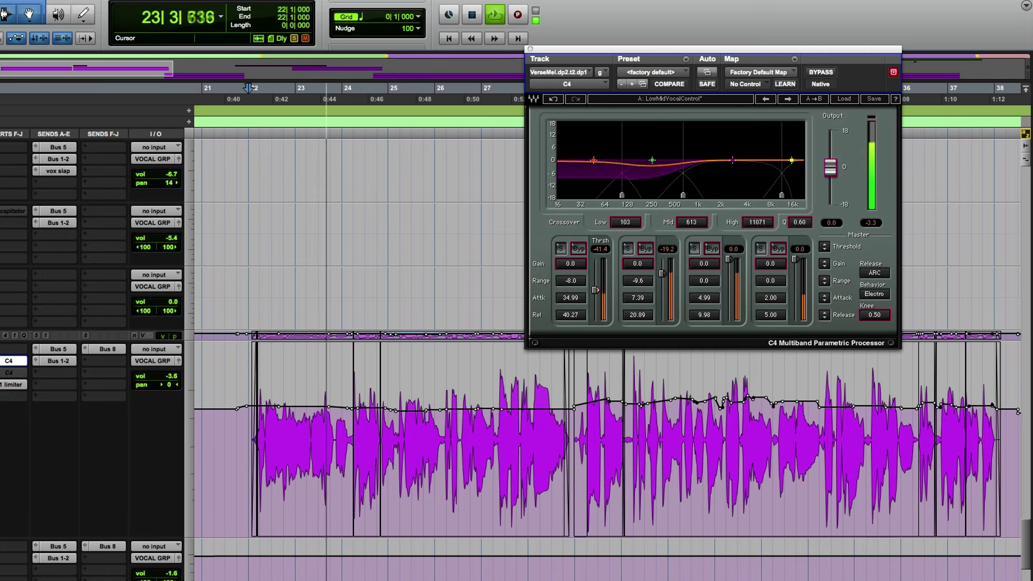
drag(577, 299, 577, 310)
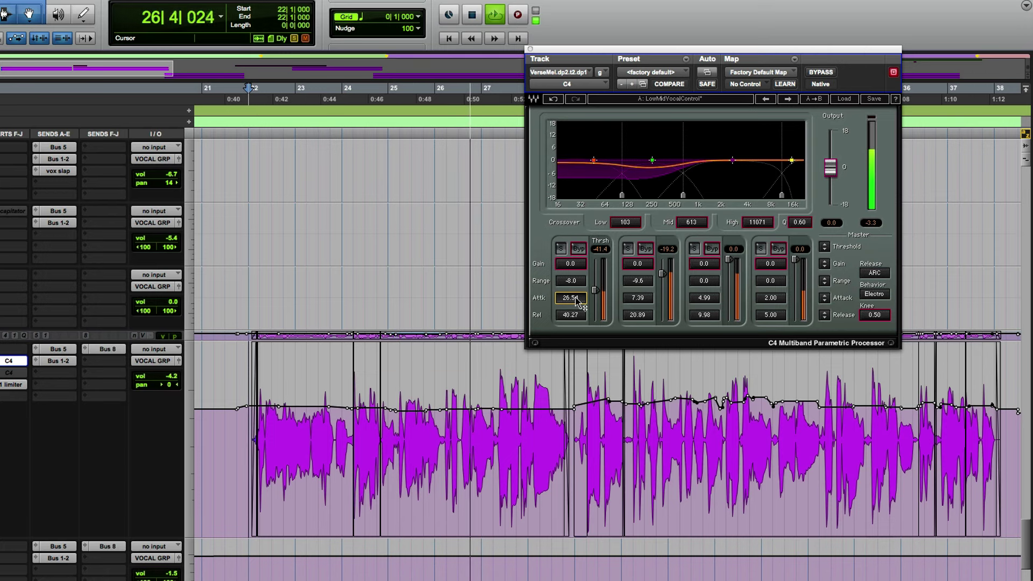
Set the second band's range to -11.0 and release to 22.54, with the mid crossover at 651, while the vocal plays
drag(653, 280, 652, 287)
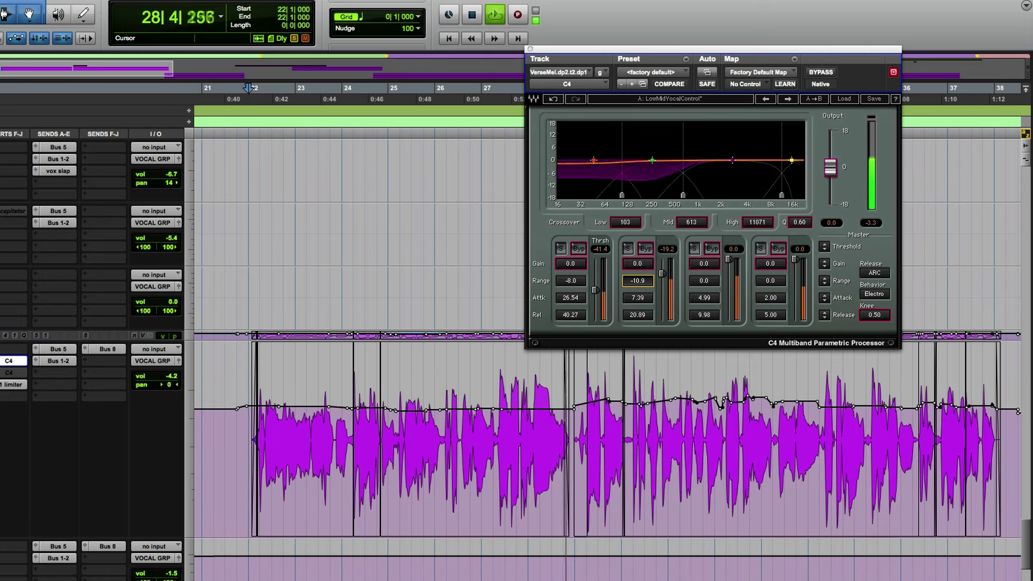
drag(652, 286, 653, 287)
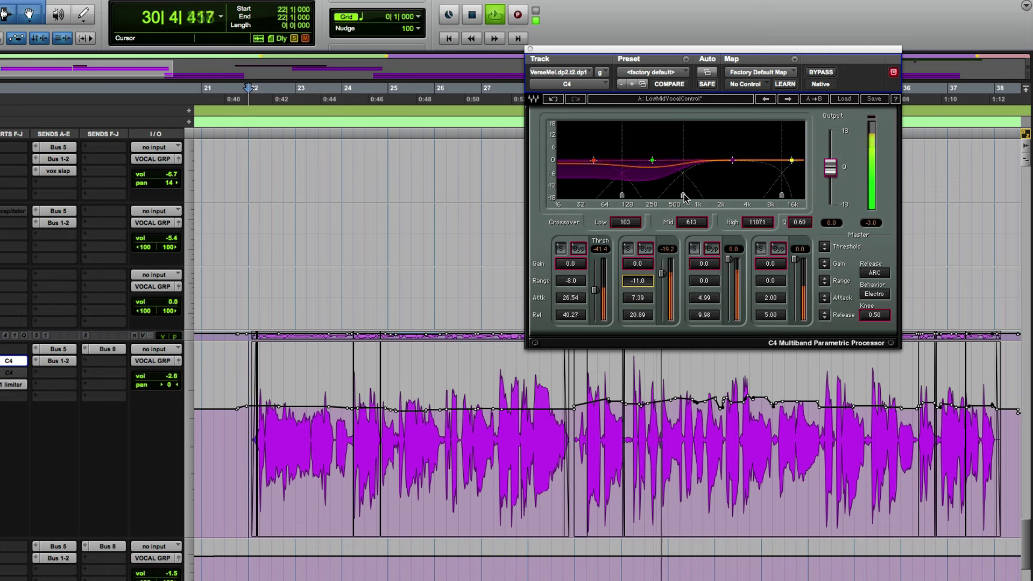
drag(682, 194, 685, 194)
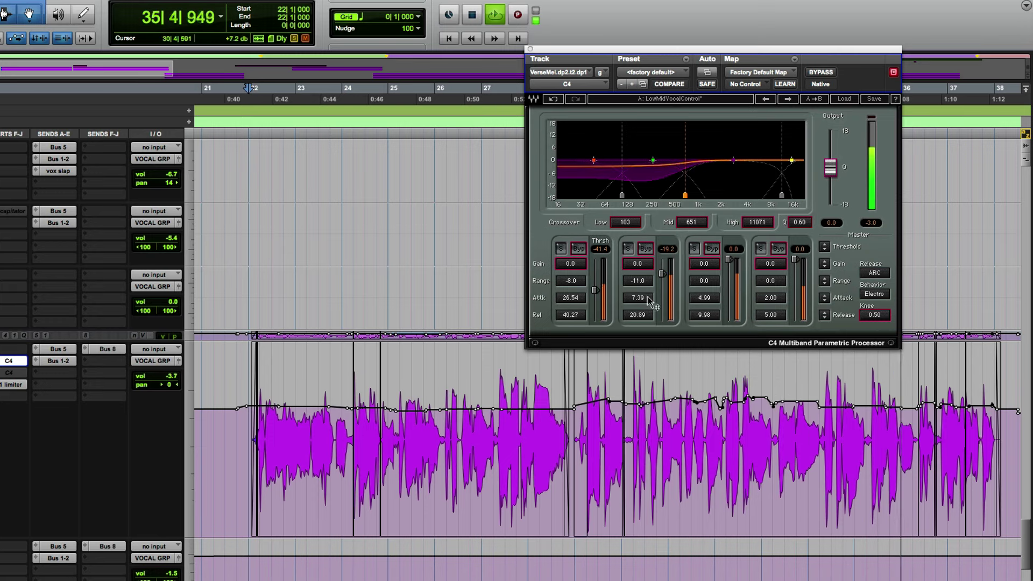
drag(637, 315, 637, 305)
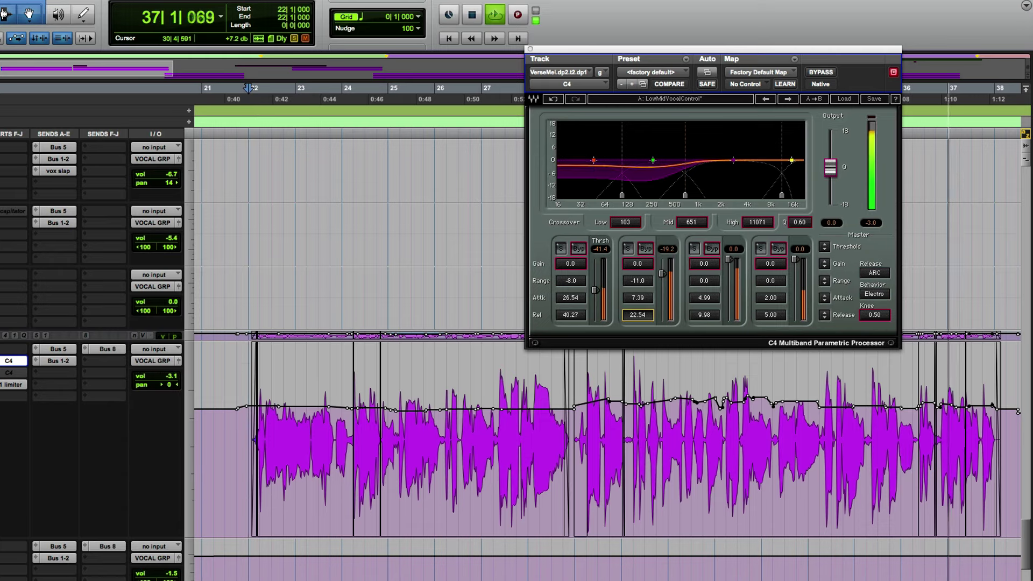
key(space)
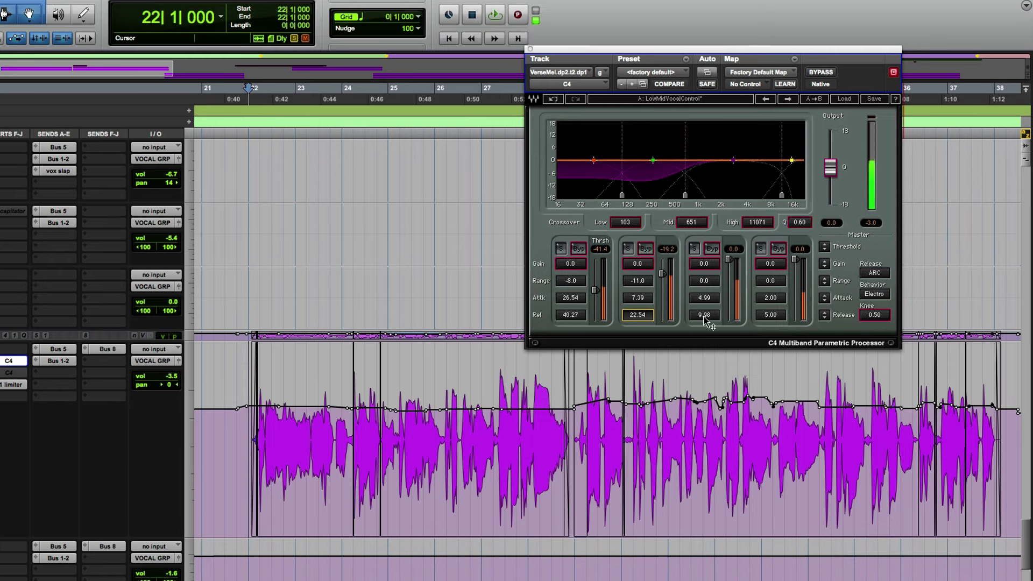
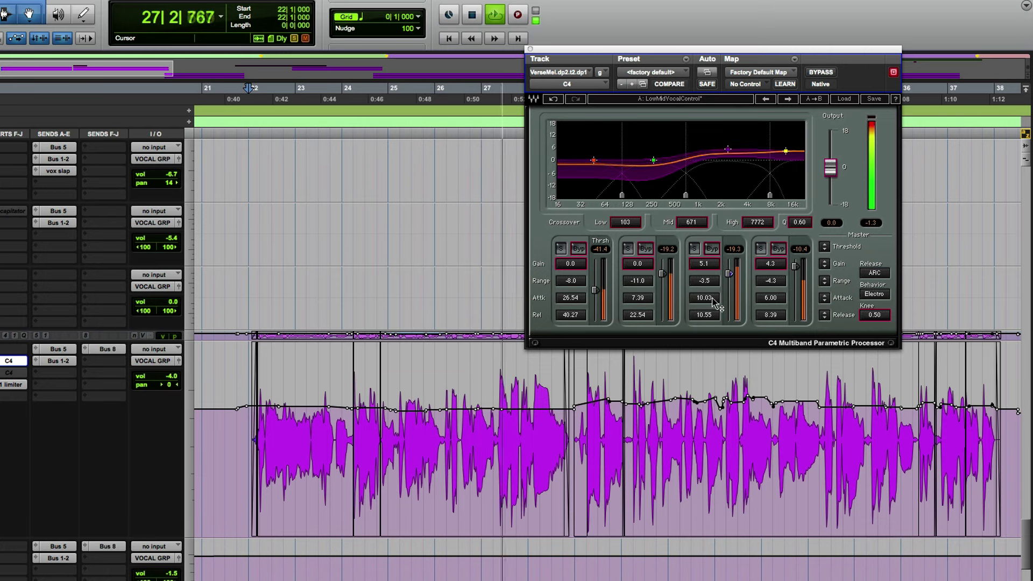
Set the third band's threshold to -18.0 and compare the playing vocal with the C4 bypassed and active
drag(729, 275, 728, 272)
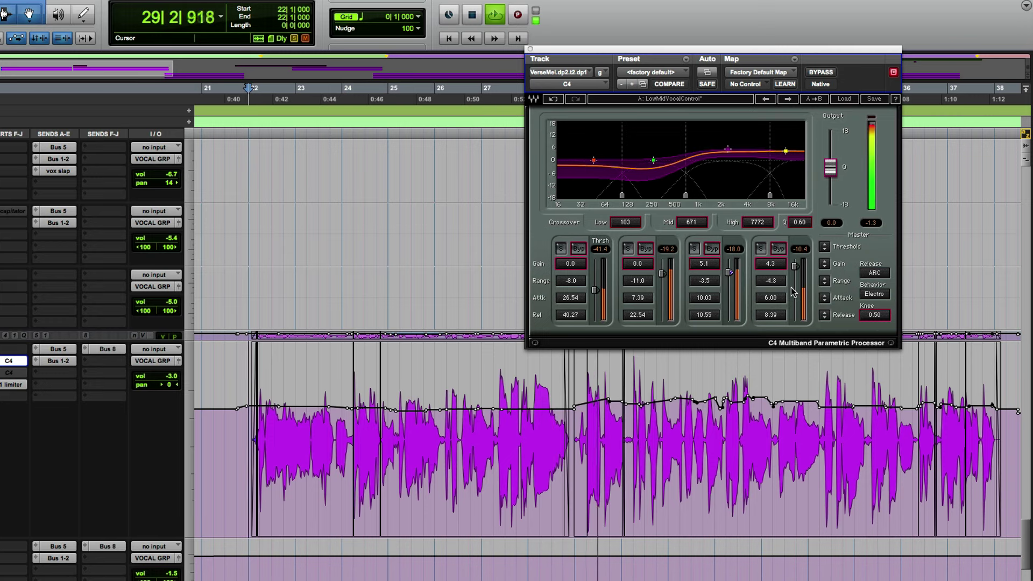
click(821, 73)
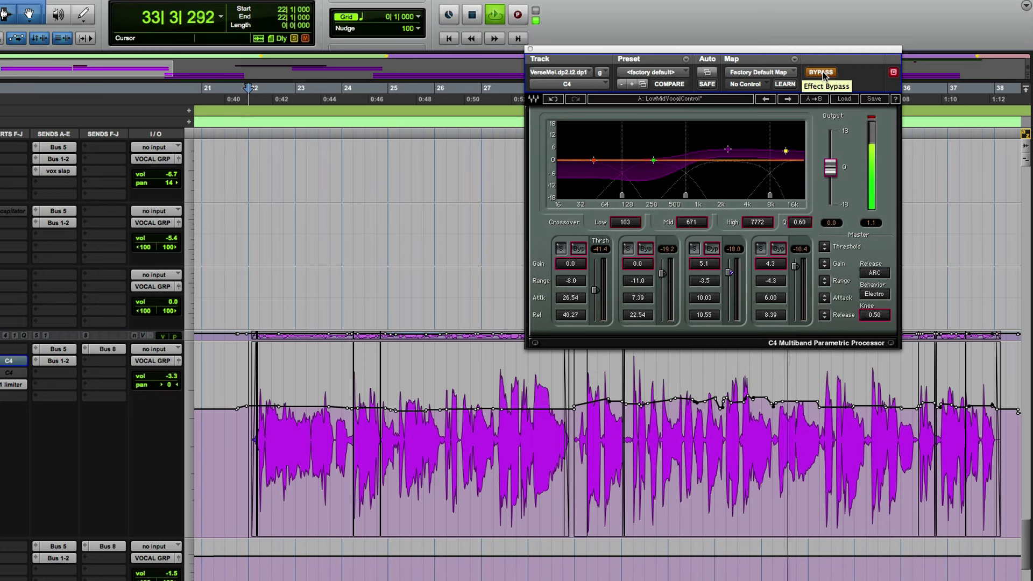
key(space)
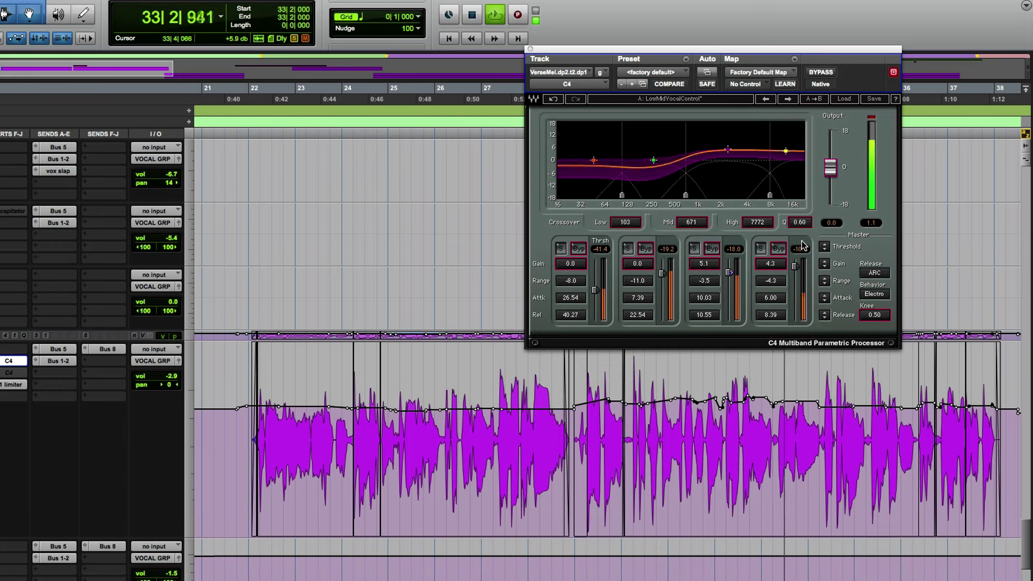
key(space)
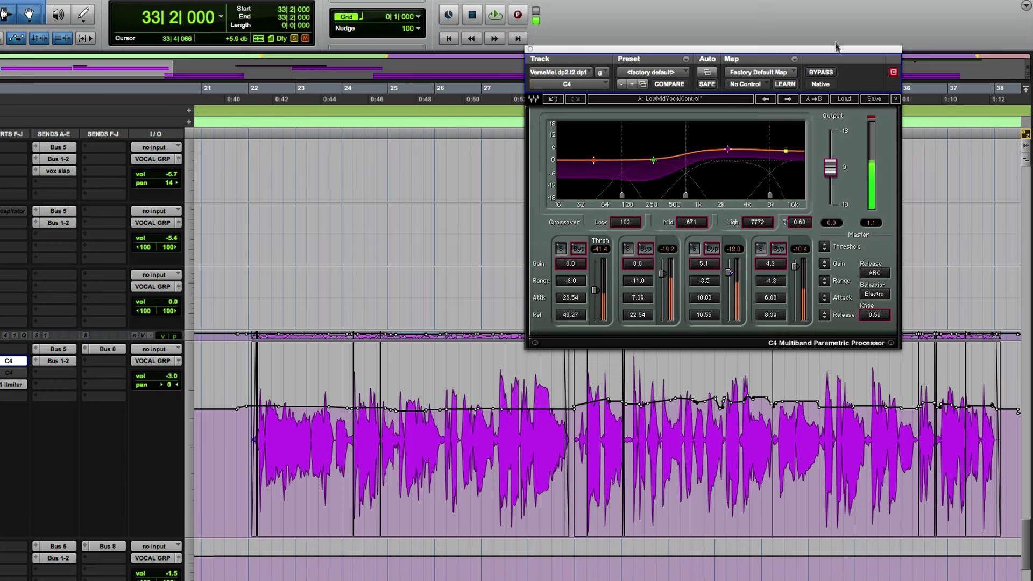
Compare the vocal played from bar 33 with the C4 bypassed and active
click(821, 72)
key(space)
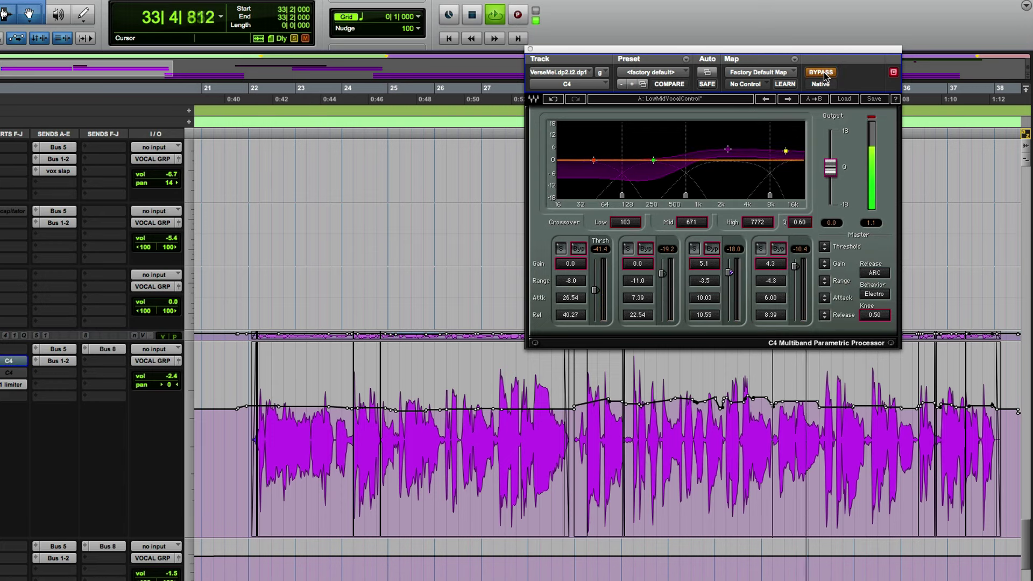
key(space)
click(822, 73)
key(space)
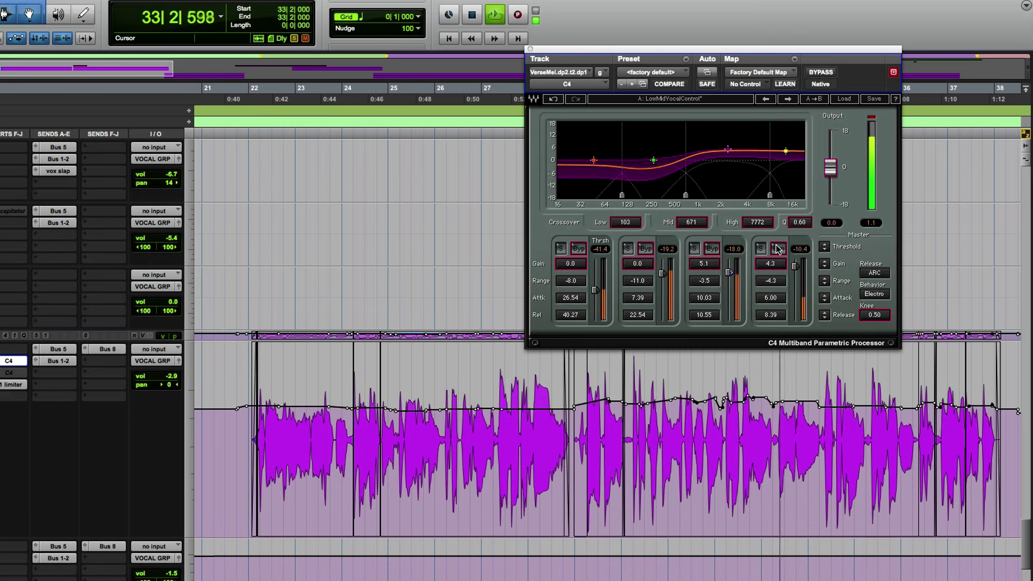
key(space)
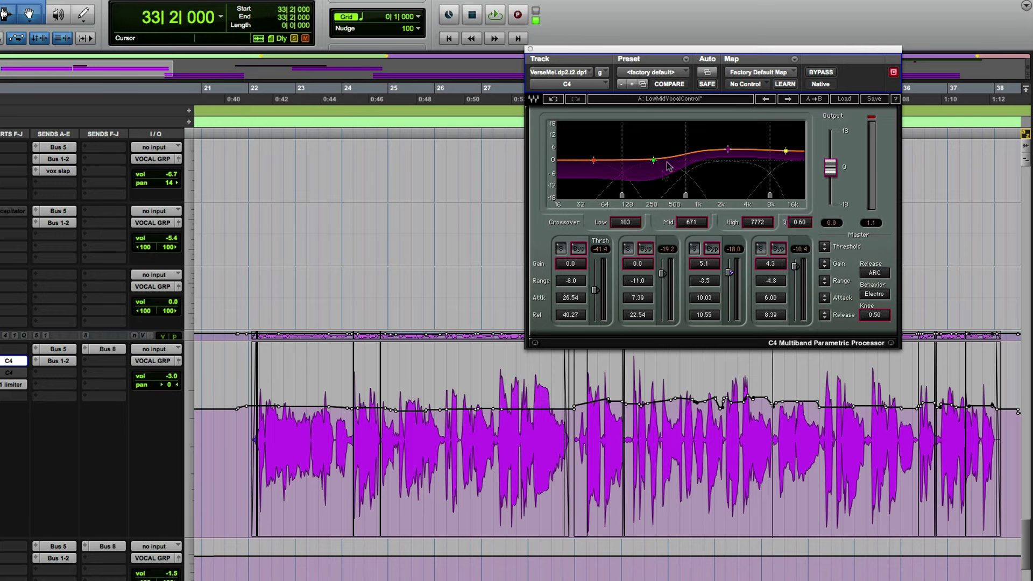
Audition the processed verse vocal from 22|3|000 and from 27|2|000 with the C4 active
click(265, 429)
key(space)
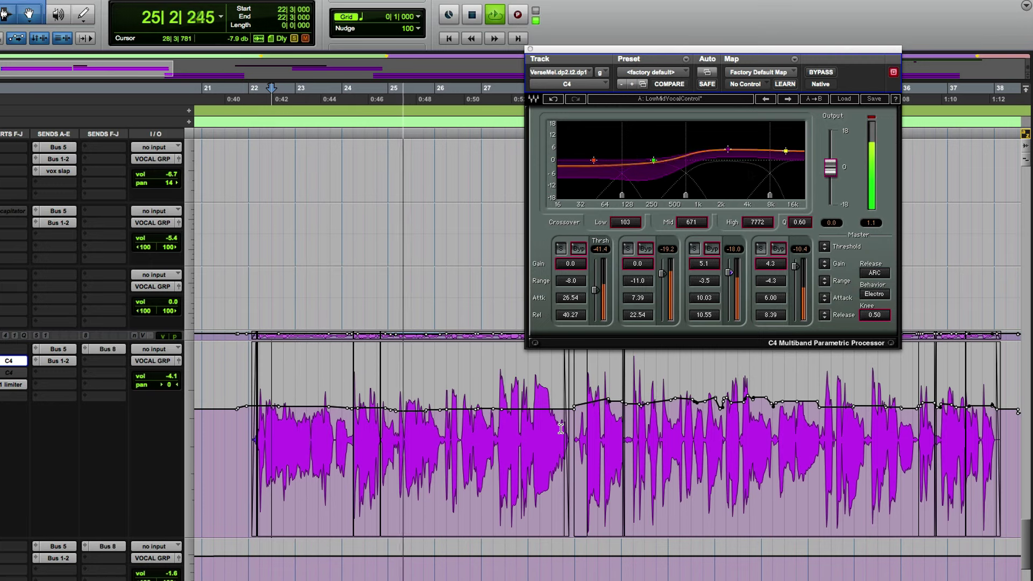
key(space)
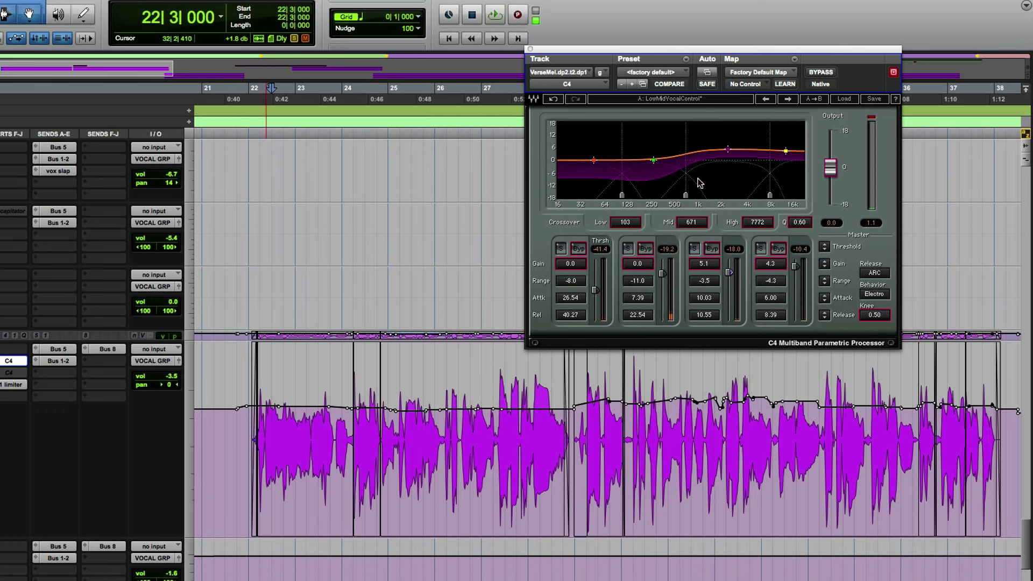
click(496, 424)
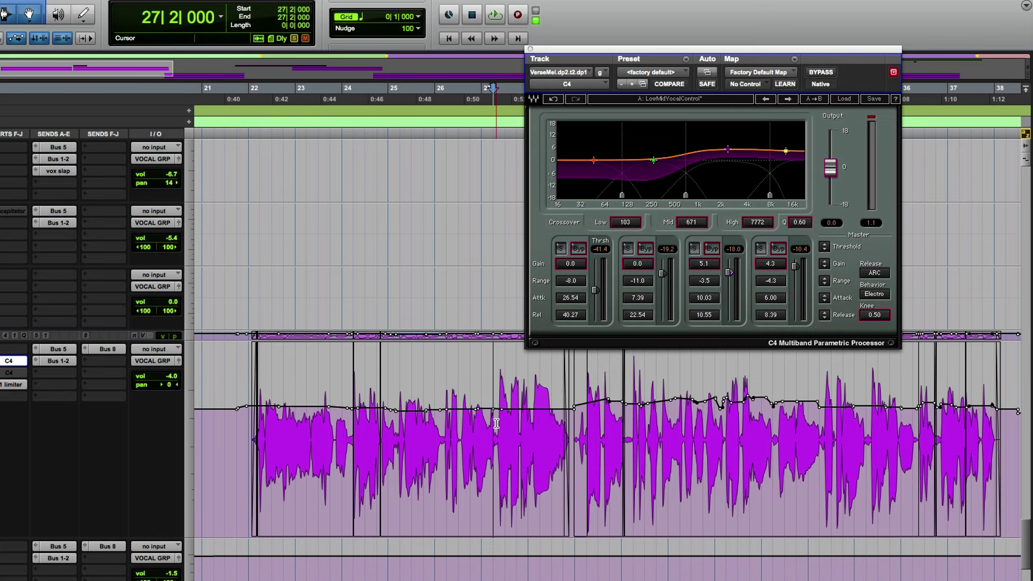
key(space)
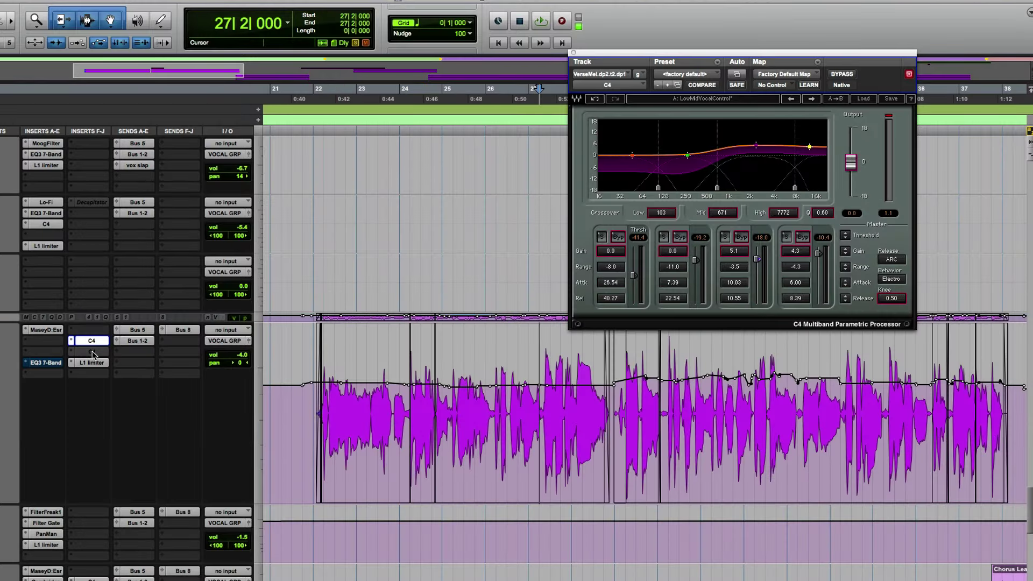
Show the vocal track's second C4 and set the gain of its first, second and fourth bands to 0.0
click(91, 352)
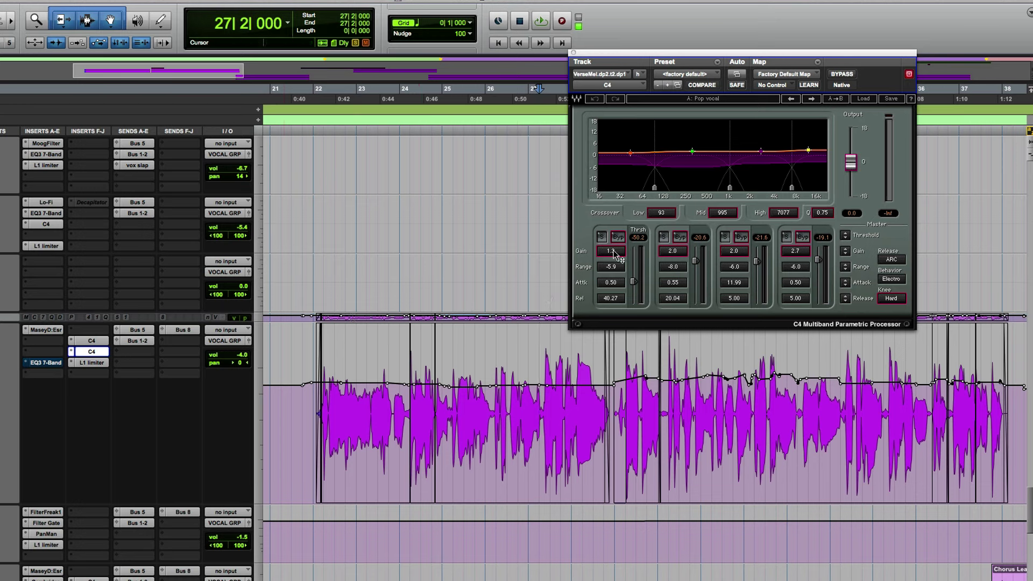
drag(659, 254, 675, 253)
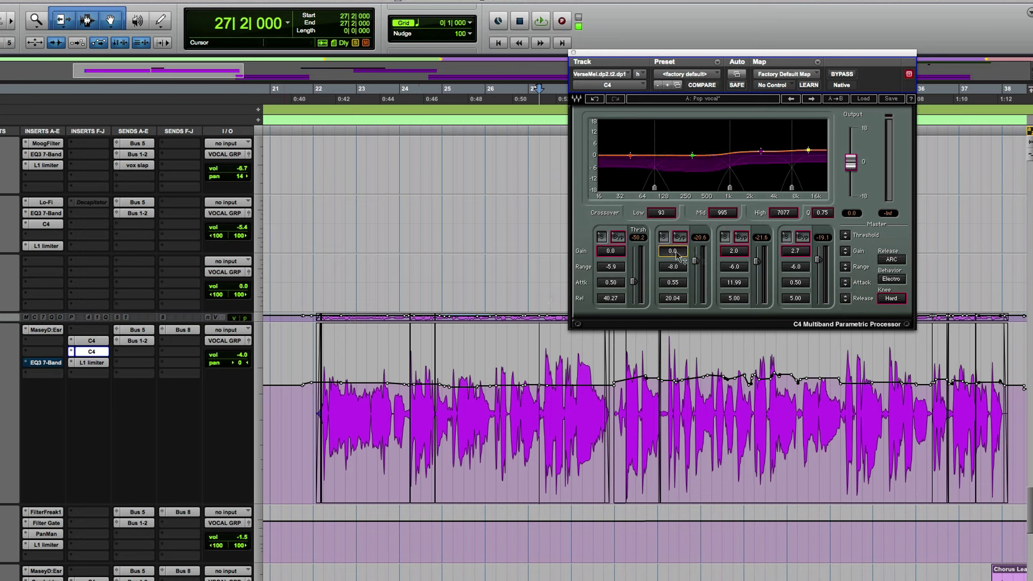
alt+click(802, 255)
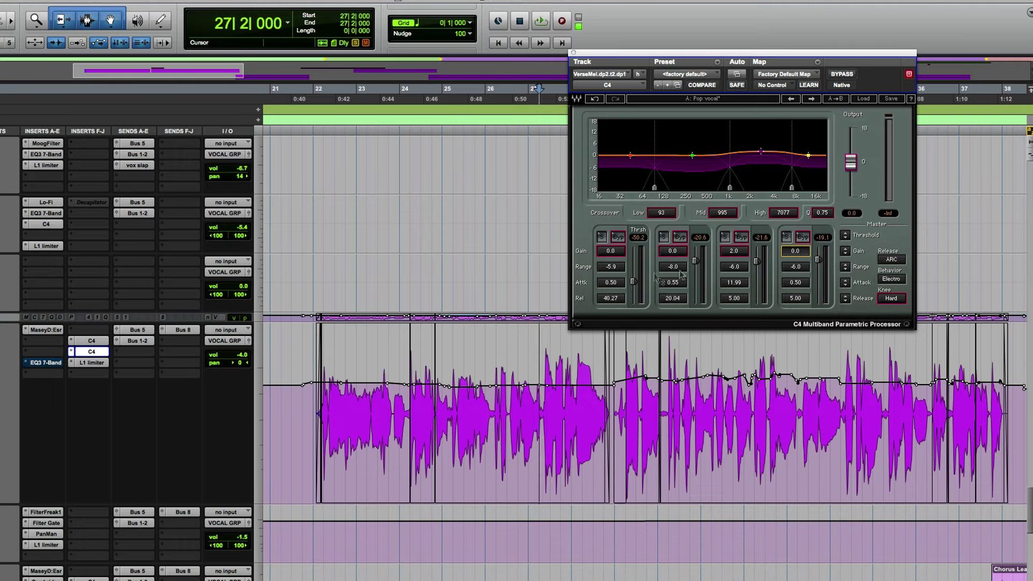
Set the range of the first, second and fourth bands to 0.0 and lower the third band's threshold to -42.3
alt+click(611, 266)
alt+click(673, 266)
alt+click(795, 267)
drag(757, 261, 757, 279)
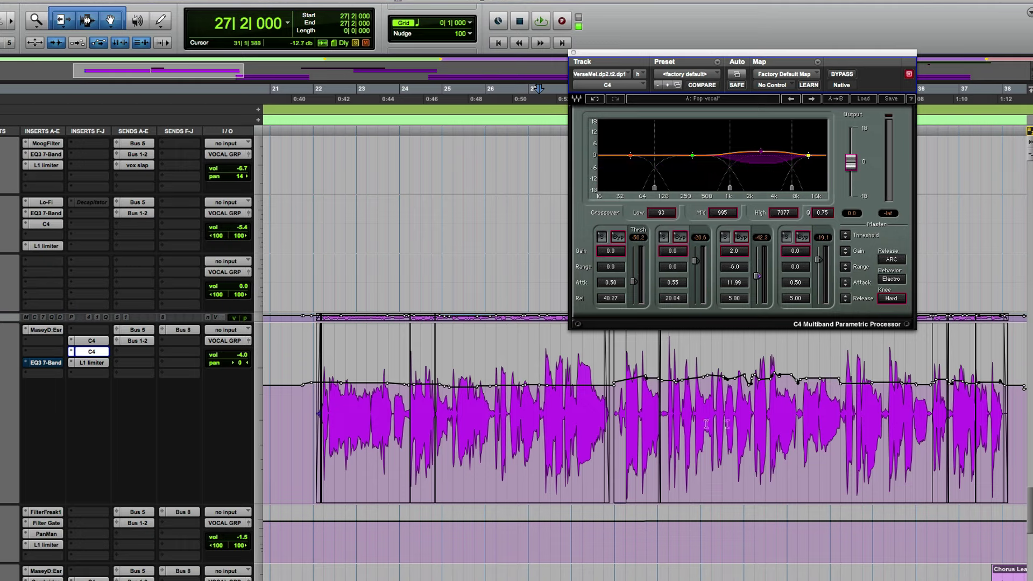
Solo the third band and set the mid crossover to 1271 and the high crossover to 5150 while the vocal plays from bar 50
scroll(785, 423, right, 10)
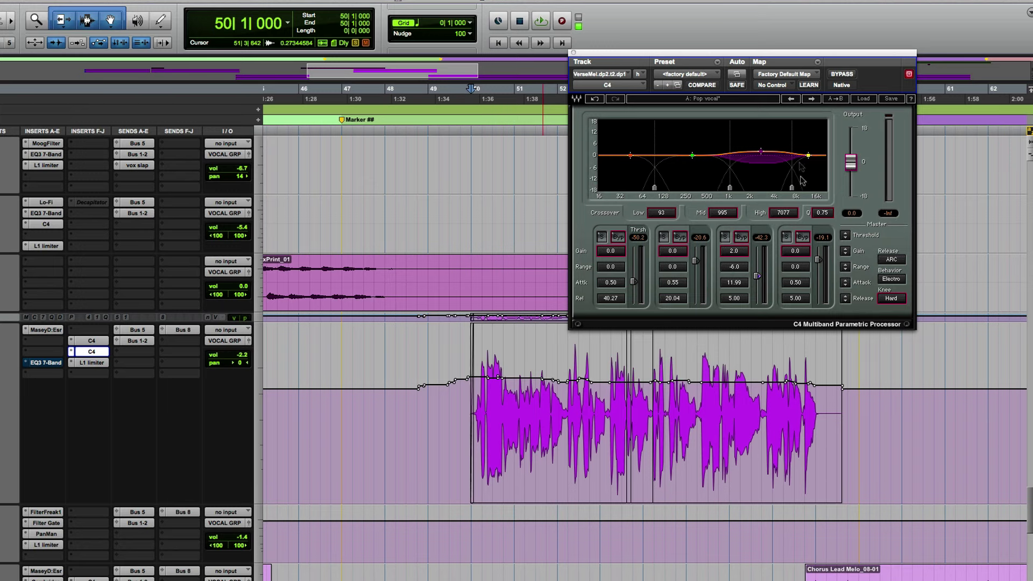
click(725, 237)
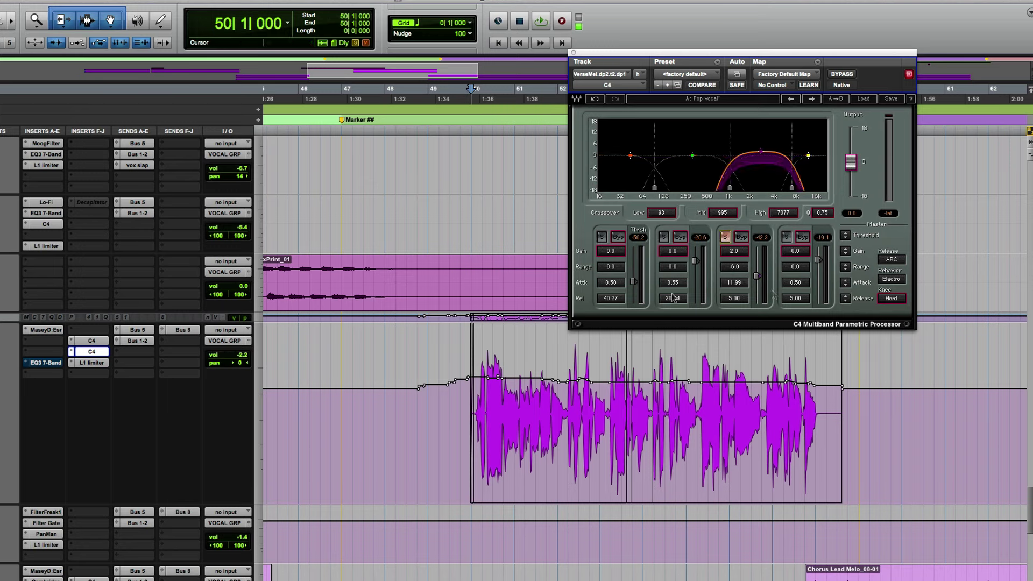
key(space)
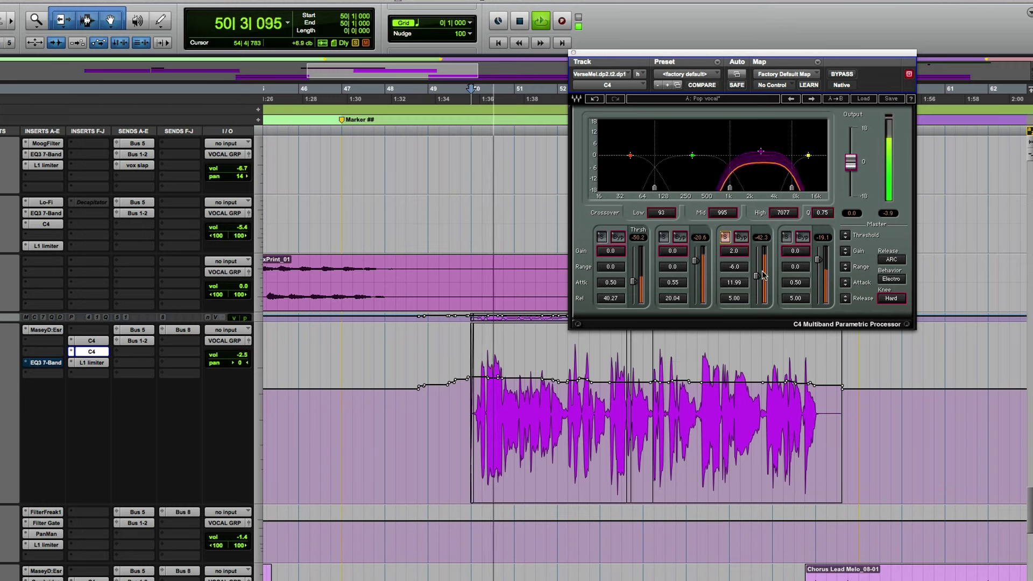
drag(791, 188, 802, 188)
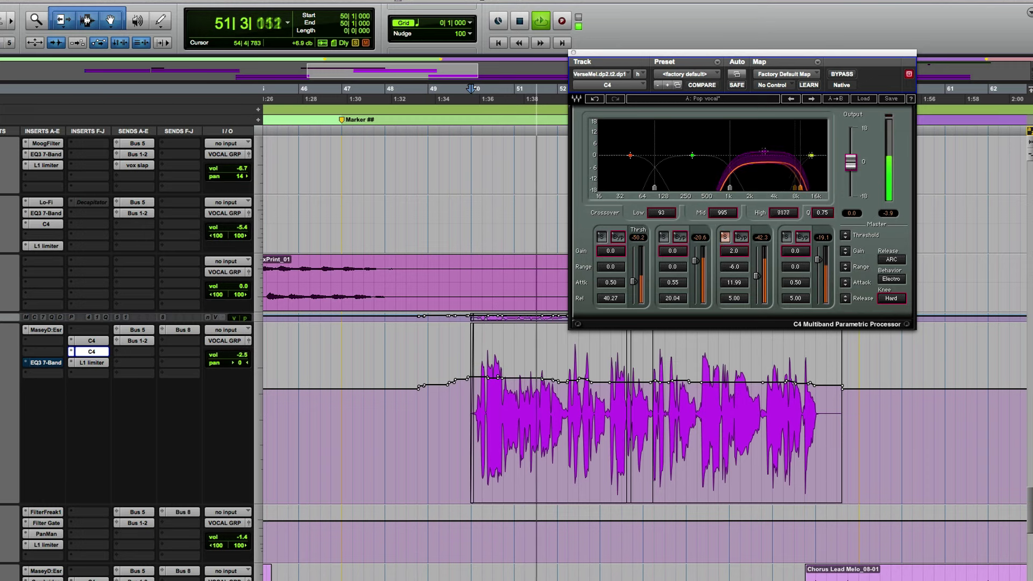
drag(729, 188, 789, 187)
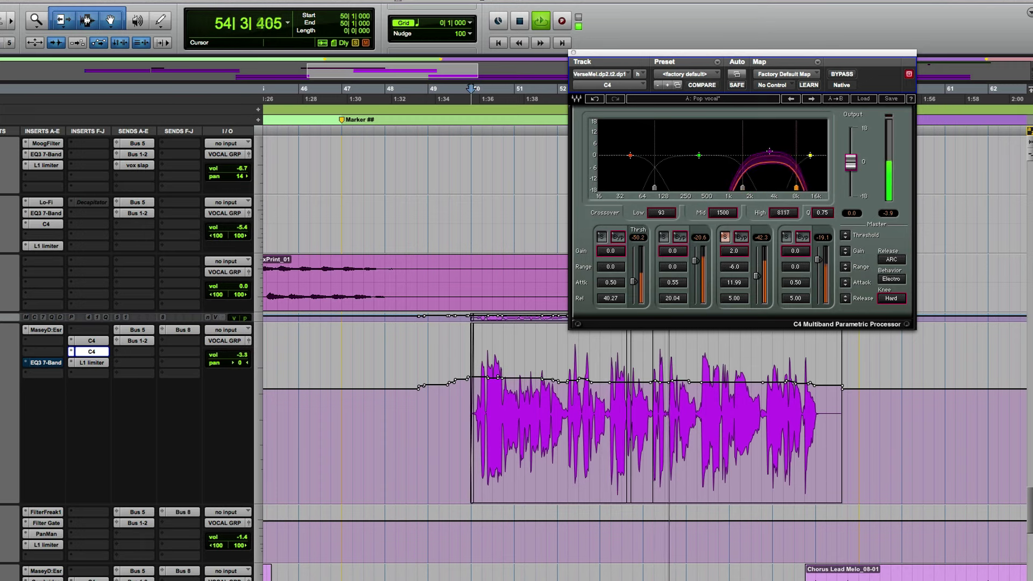
drag(742, 188, 782, 188)
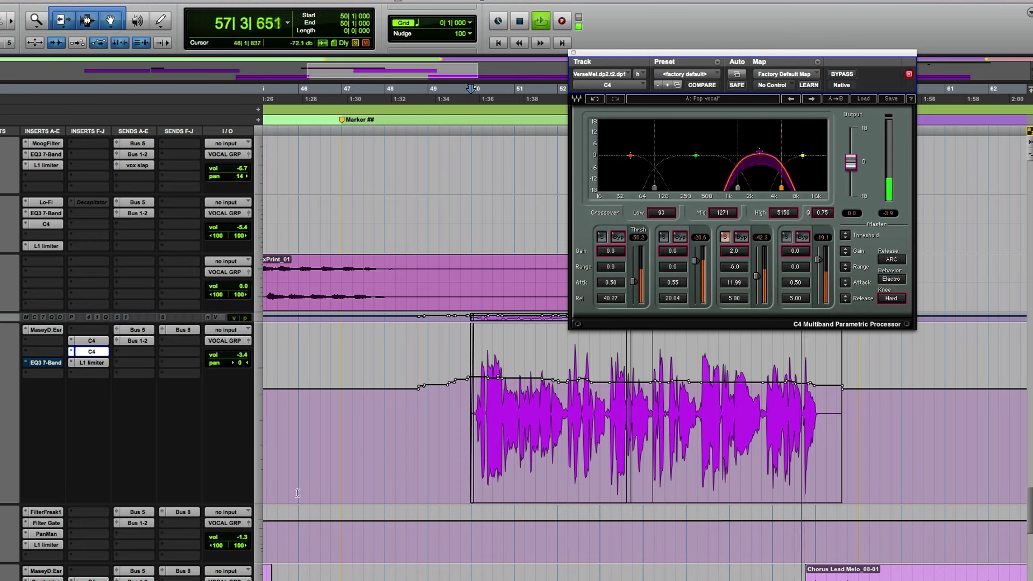
Unsolo the third band and set its gain to 0.0, threshold to -14.8, attack to 2.77 and release to 12.19, checking against playback
key(space)
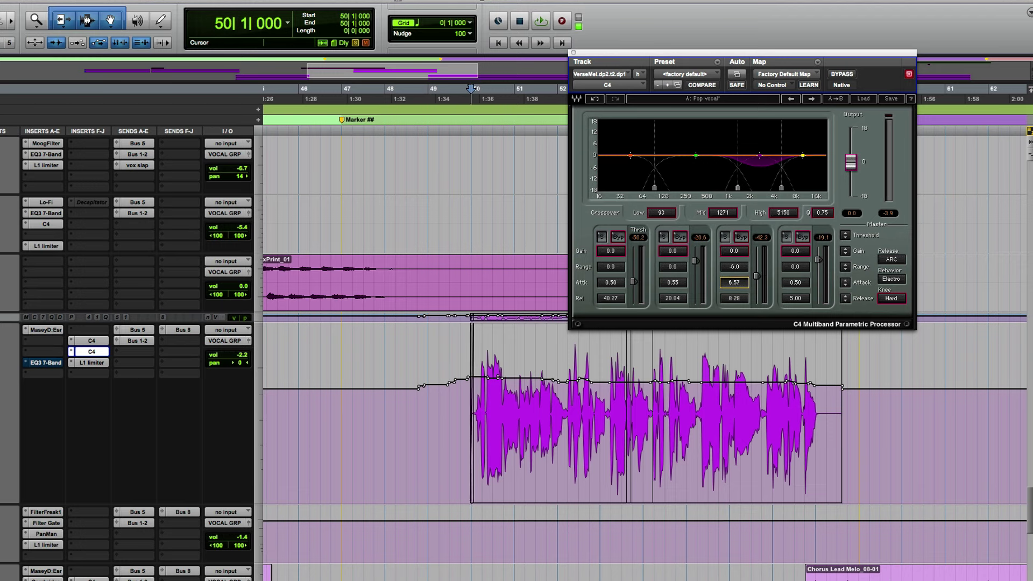
key(space)
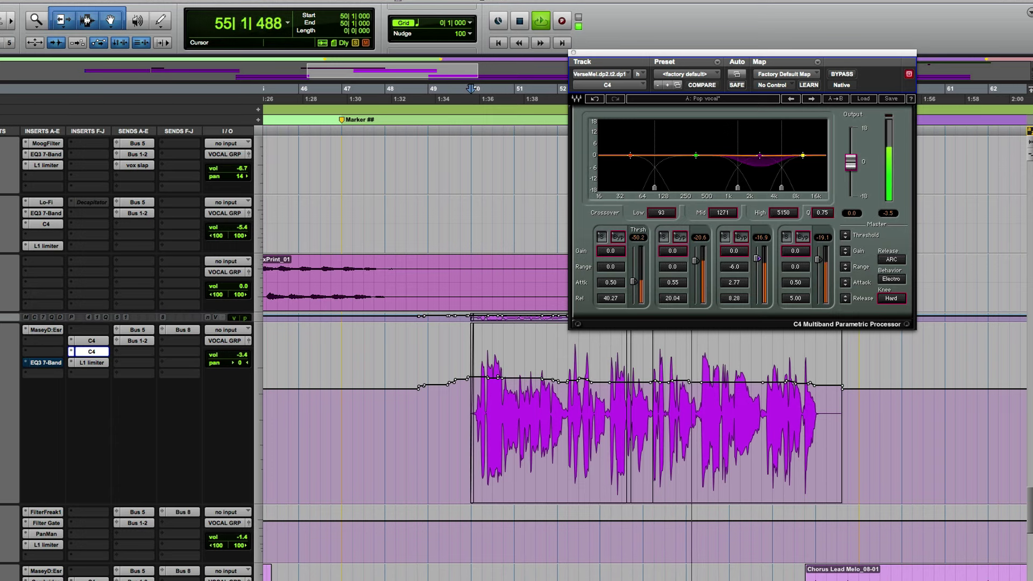
drag(748, 294, 748, 277)
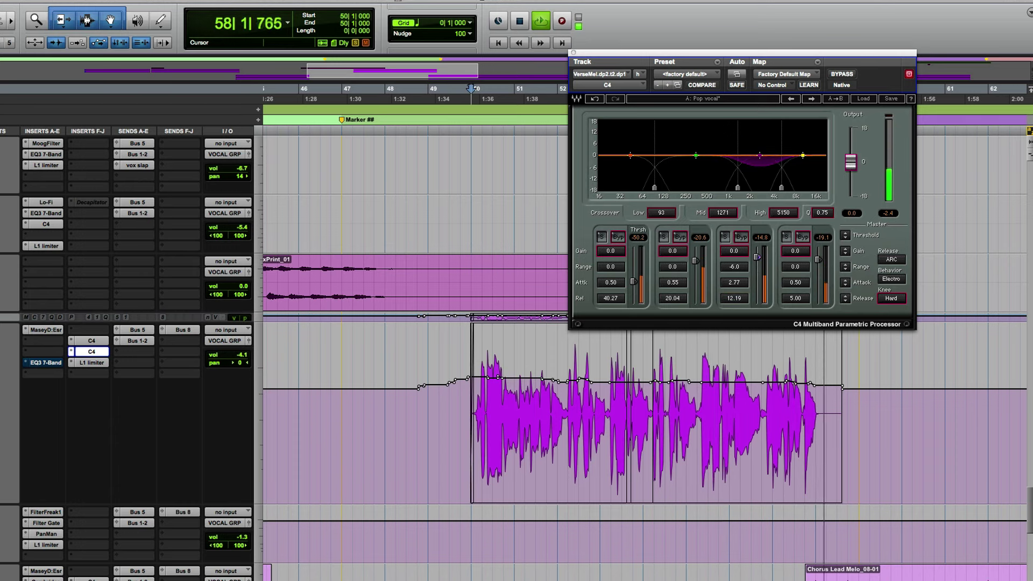
key(space)
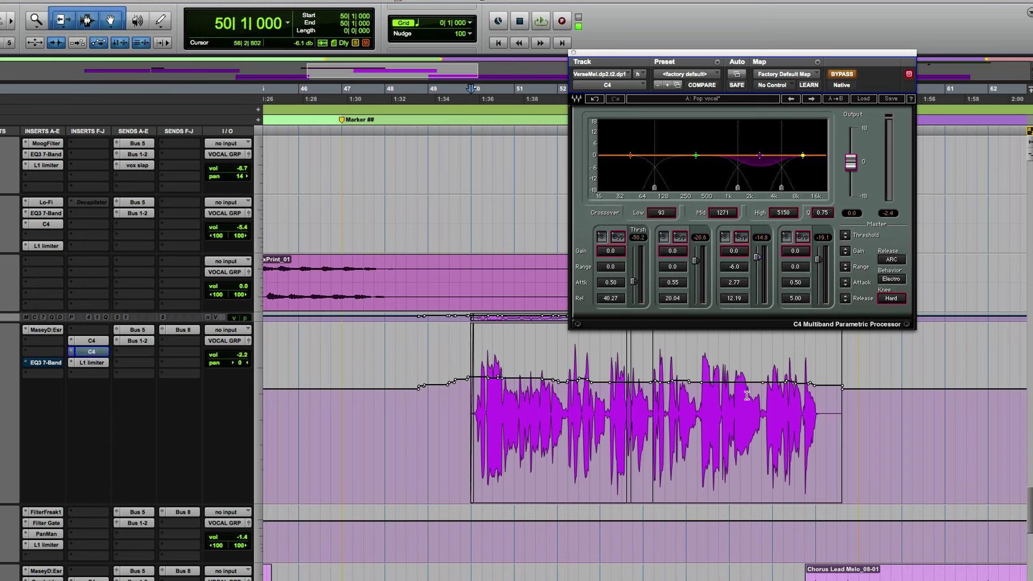
Compare the bar 50 vocal with the second C4 bypassed and active, and set the third band's threshold to -18.6
key(space)
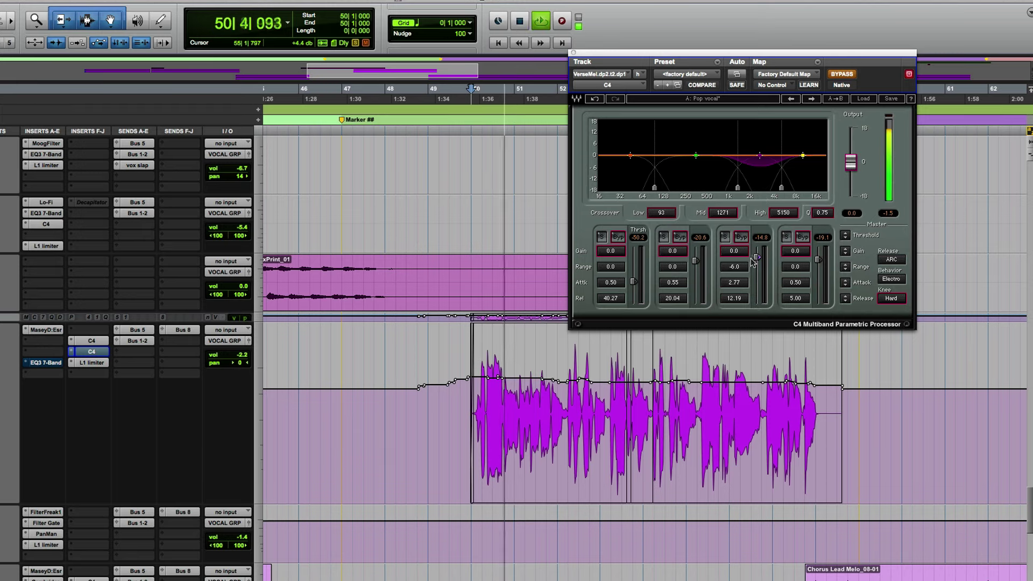
click(842, 74)
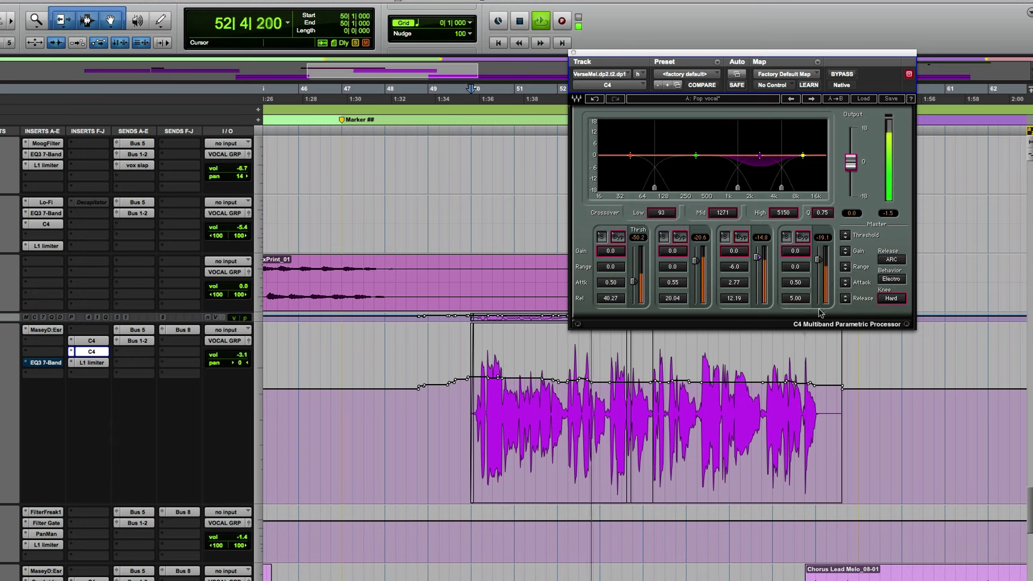
drag(757, 258, 757, 262)
key(space)
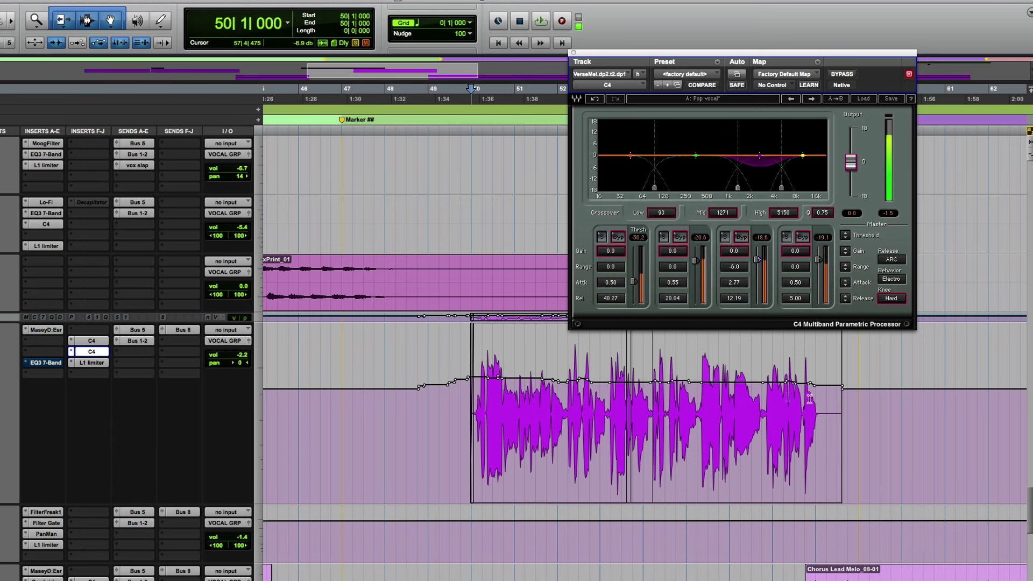